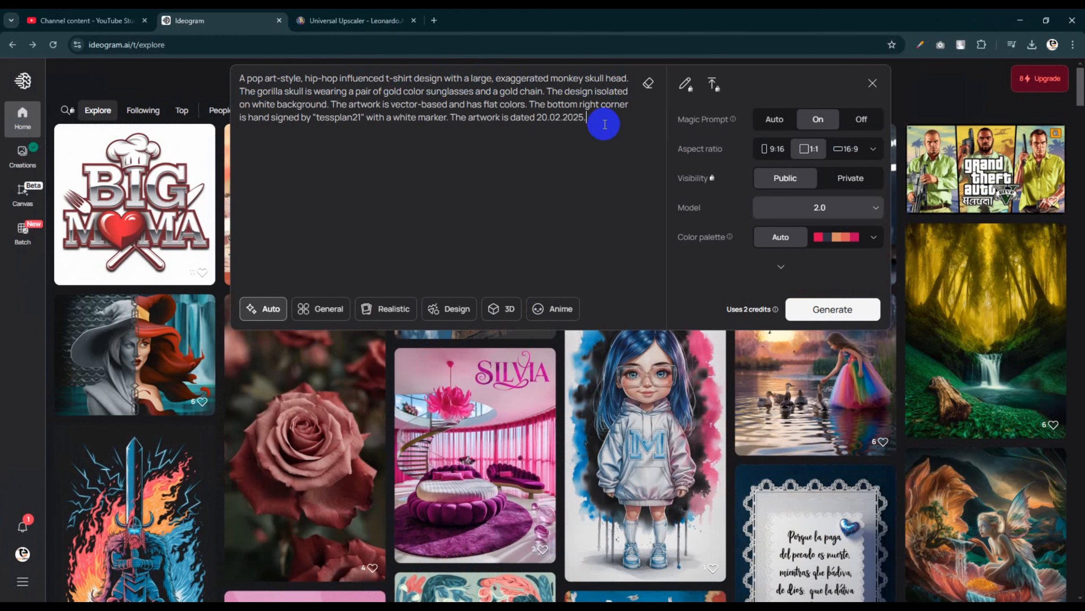
- Generate images from the hip-hop gorilla t-shirt prompt and open the first new result
{"action": "left_click", "coordinate": [802, 309]}
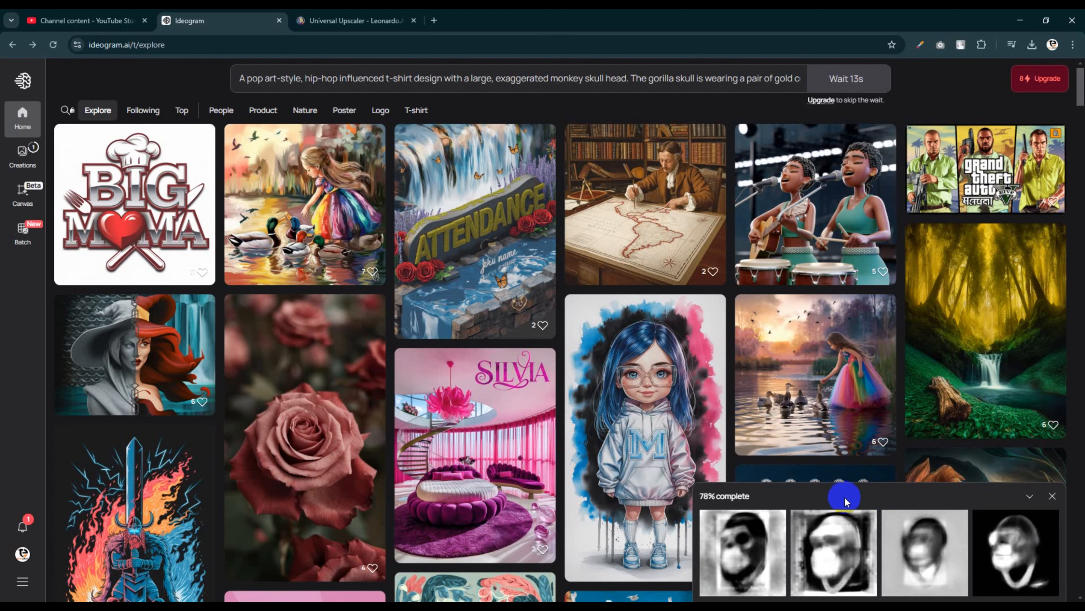
{"action": "left_click", "coordinate": [732, 499]}
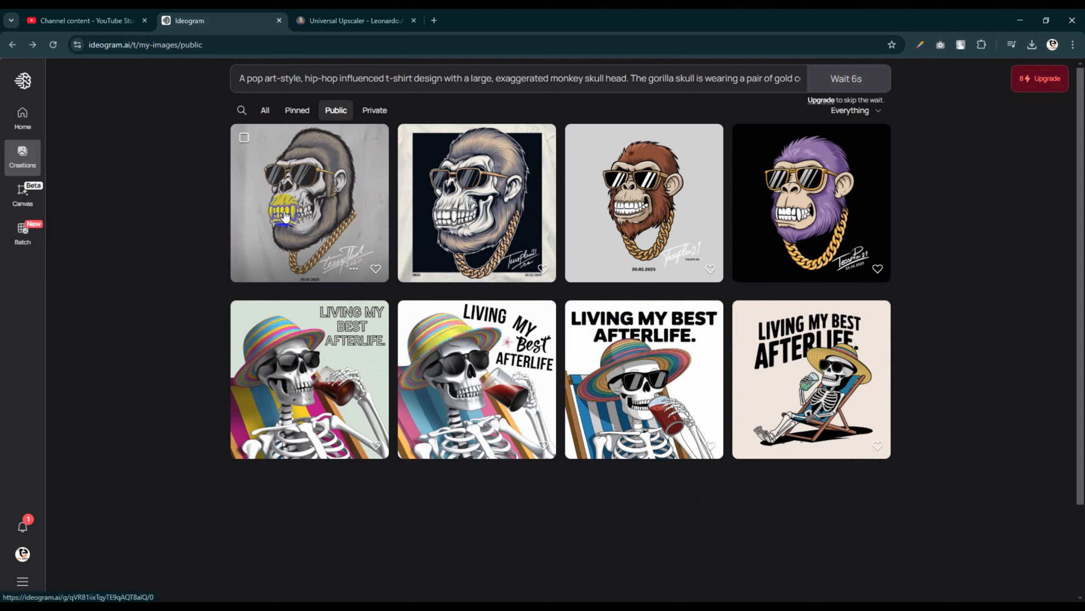
{"action": "left_click", "coordinate": [285, 215]}
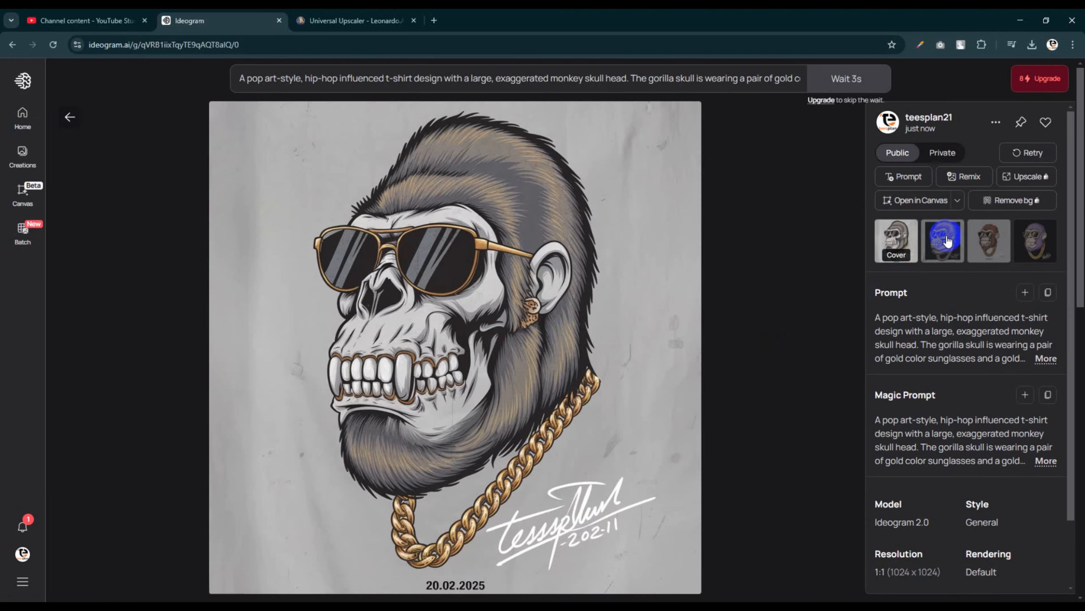
- Compare the four generated gorilla variations at full size
{"action": "left_click", "coordinate": [944, 241]}
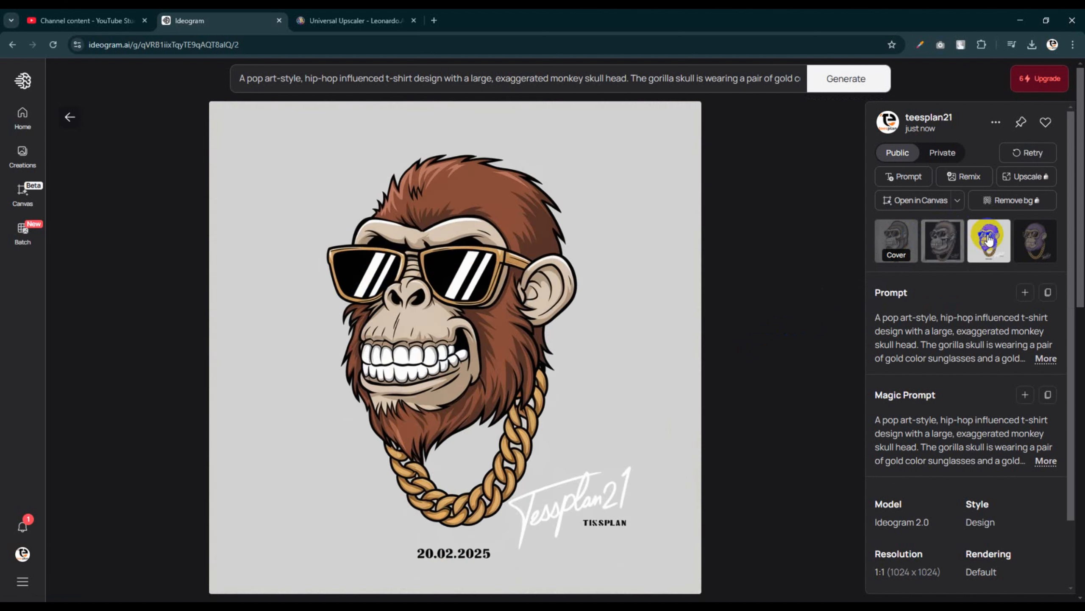
{"action": "left_click", "coordinate": [1029, 238]}
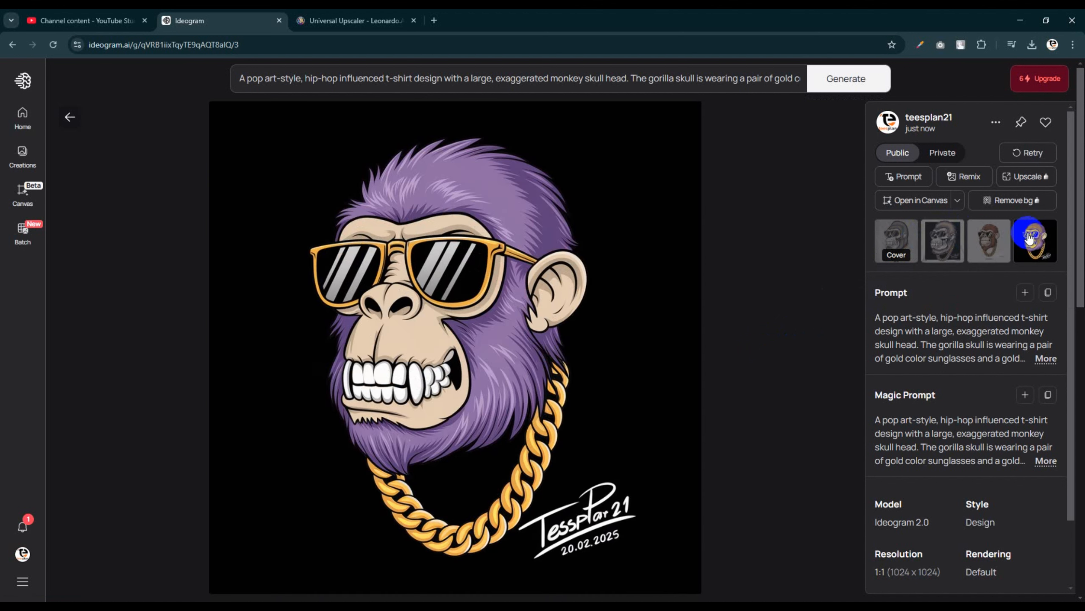
{"action": "left_click", "coordinate": [889, 242]}
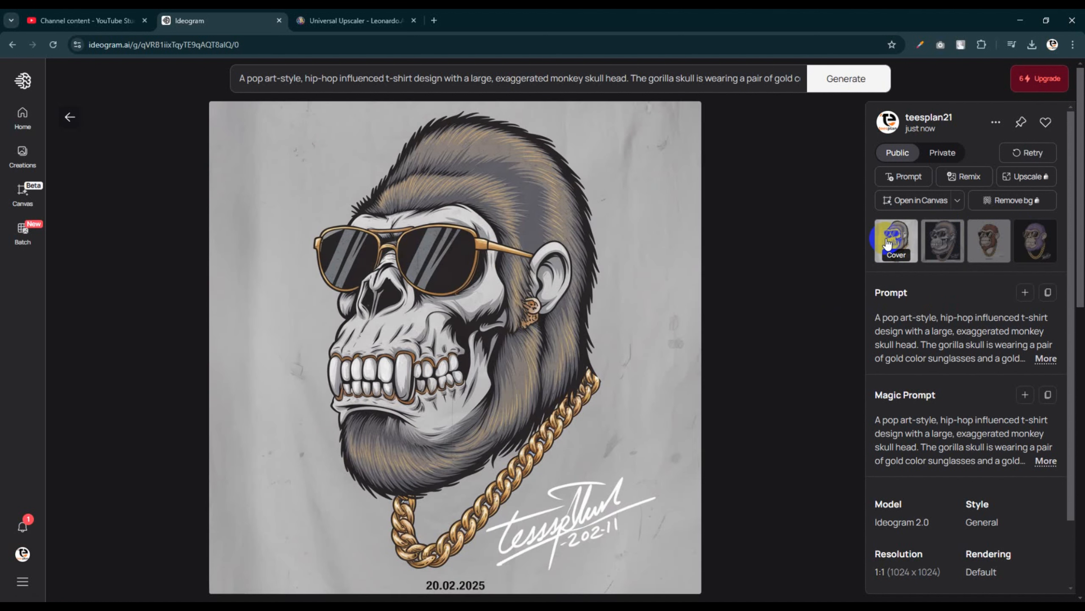
{"action": "left_click", "coordinate": [991, 247]}
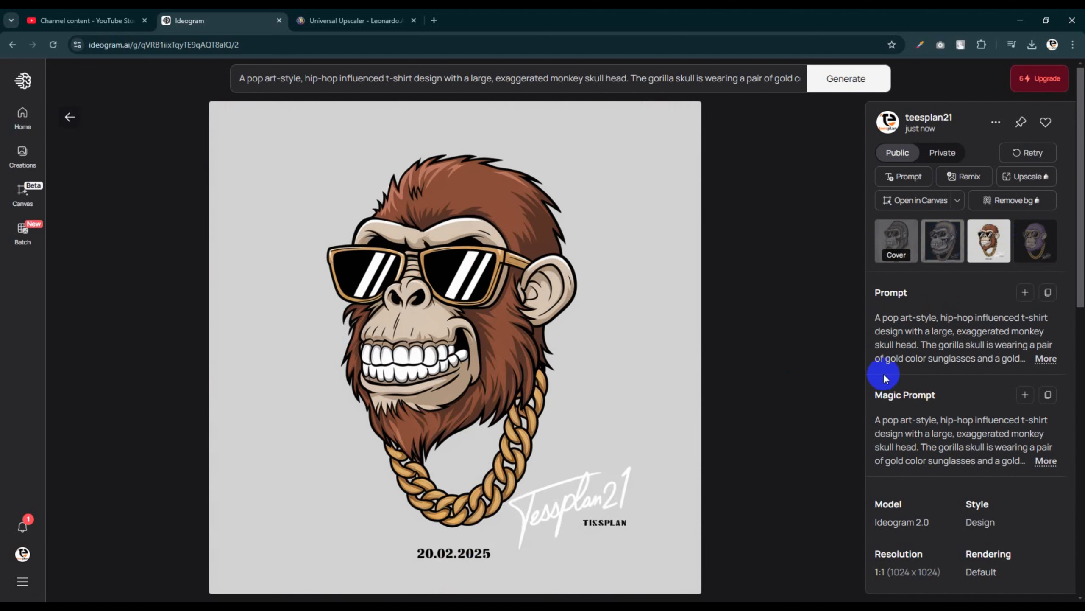
{"action": "left_click", "coordinate": [1036, 243]}
{"action": "left_click", "coordinate": [983, 249]}
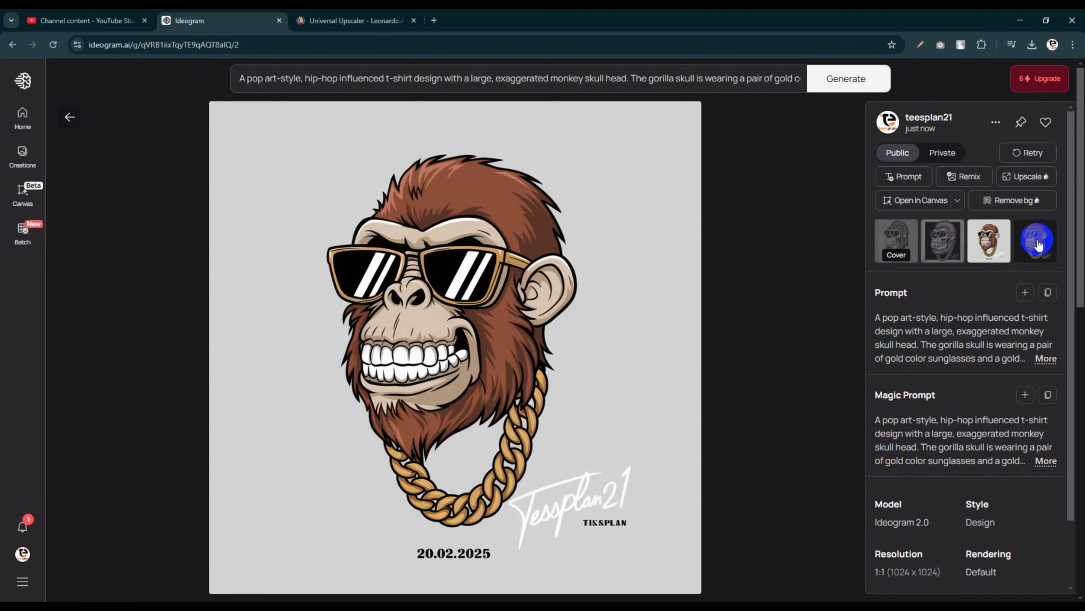
{"action": "left_click", "coordinate": [1037, 242]}
- Download the brown gorilla variation as a JPEG
{"action": "left_click", "coordinate": [999, 247]}
{"action": "left_click", "coordinate": [995, 123]}
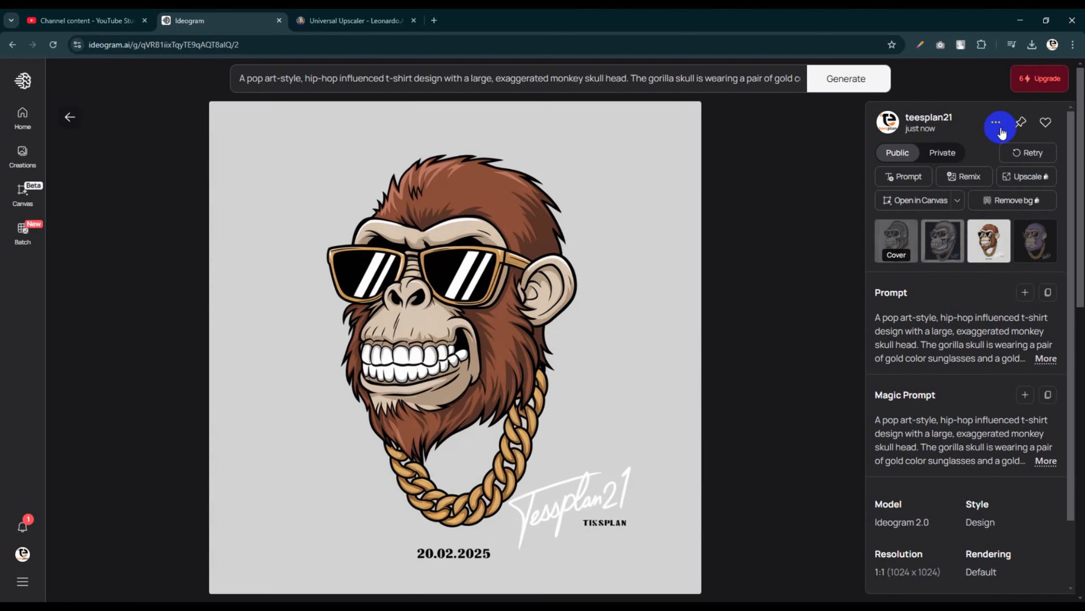
{"action": "left_click", "coordinate": [803, 376]}
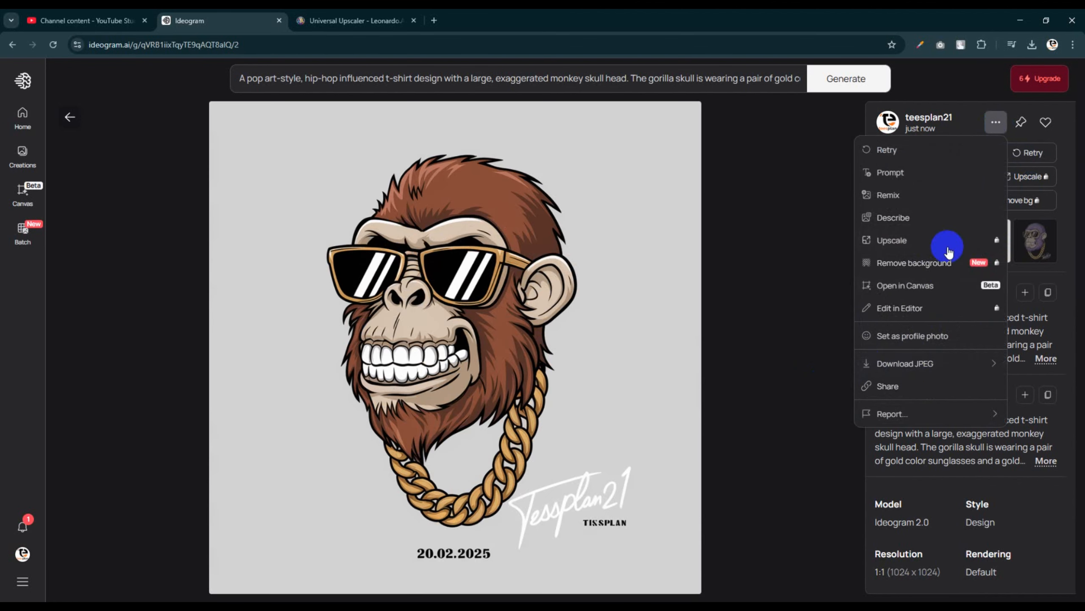
- Switch to Leonardo.Ai's Universal Upscaler and upload the downloaded gorilla image as the source image
{"action": "left_click", "coordinate": [333, 17]}
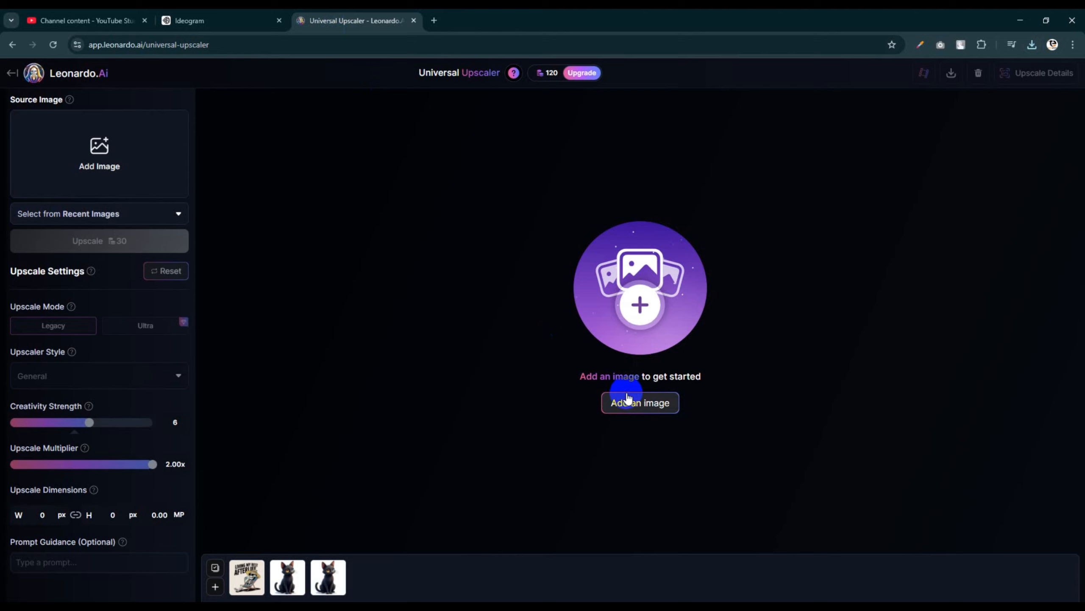
{"action": "left_click", "coordinate": [65, 152]}
{"action": "left_click", "coordinate": [301, 175]}
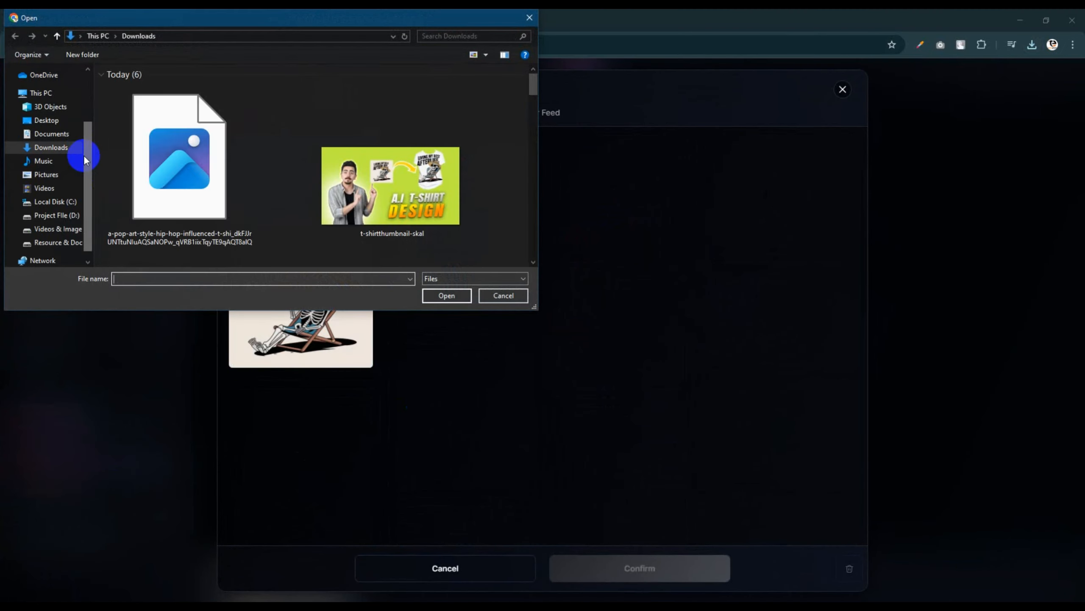
{"action": "left_click", "coordinate": [227, 173]}
{"action": "left_click", "coordinate": [427, 295]}
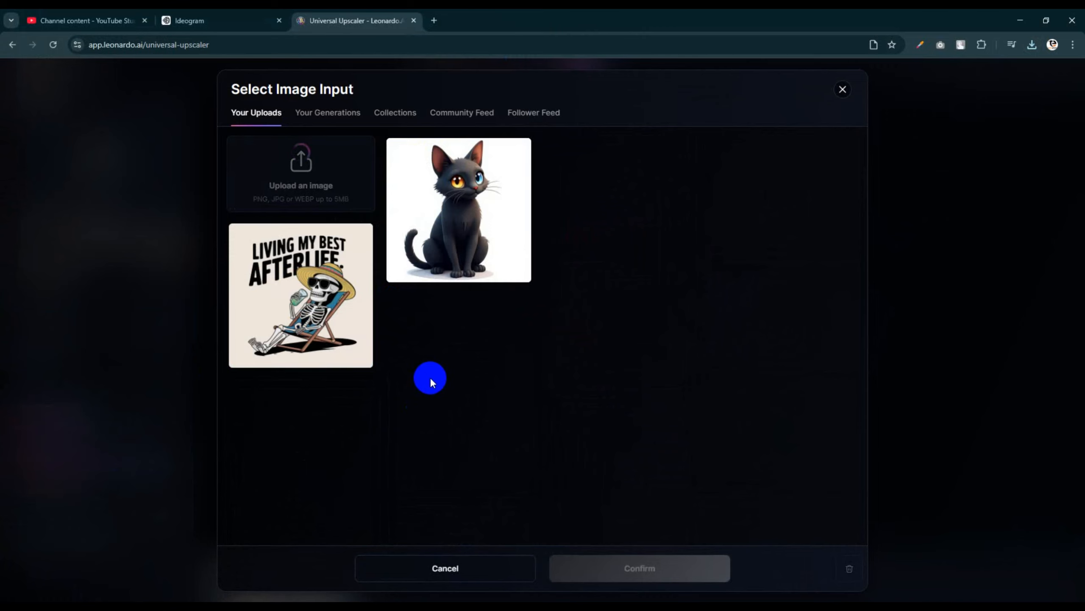
- Upscale the gorilla image with the current upscale settings and download the upscaled result
{"action": "scroll", "coordinate": [119, 426], "scroll_direction": "down", "scroll_amount": 2}
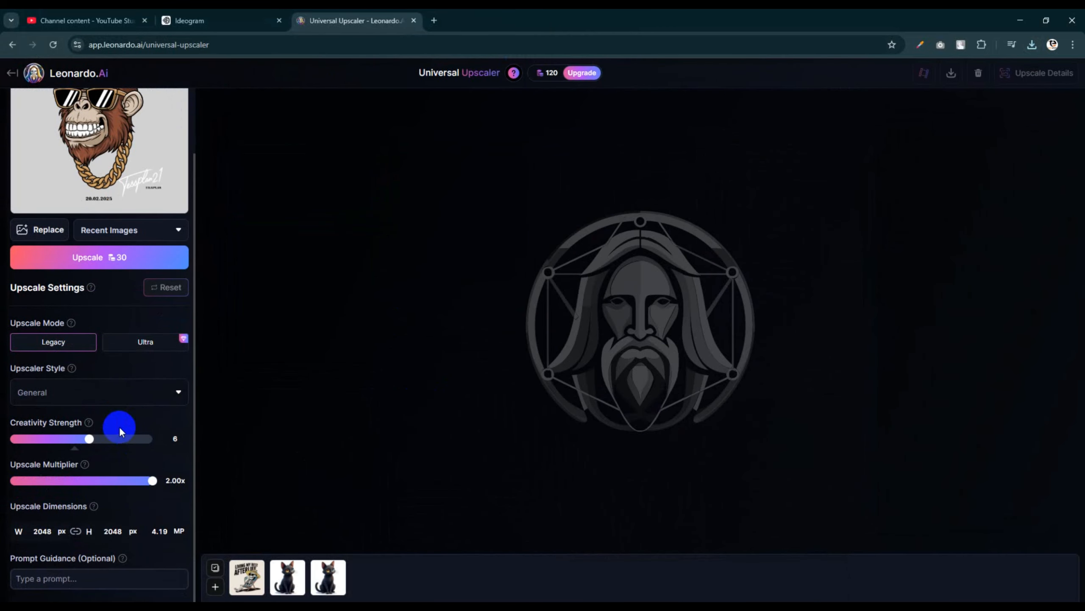
{"action": "left_click", "coordinate": [84, 255]}
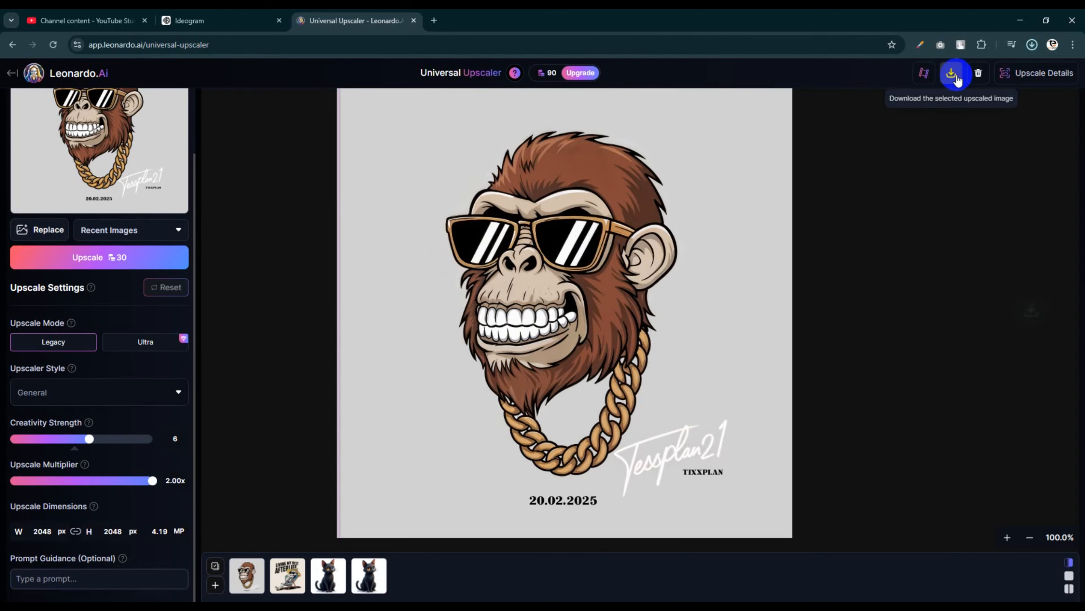
{"action": "left_click", "coordinate": [951, 73]}
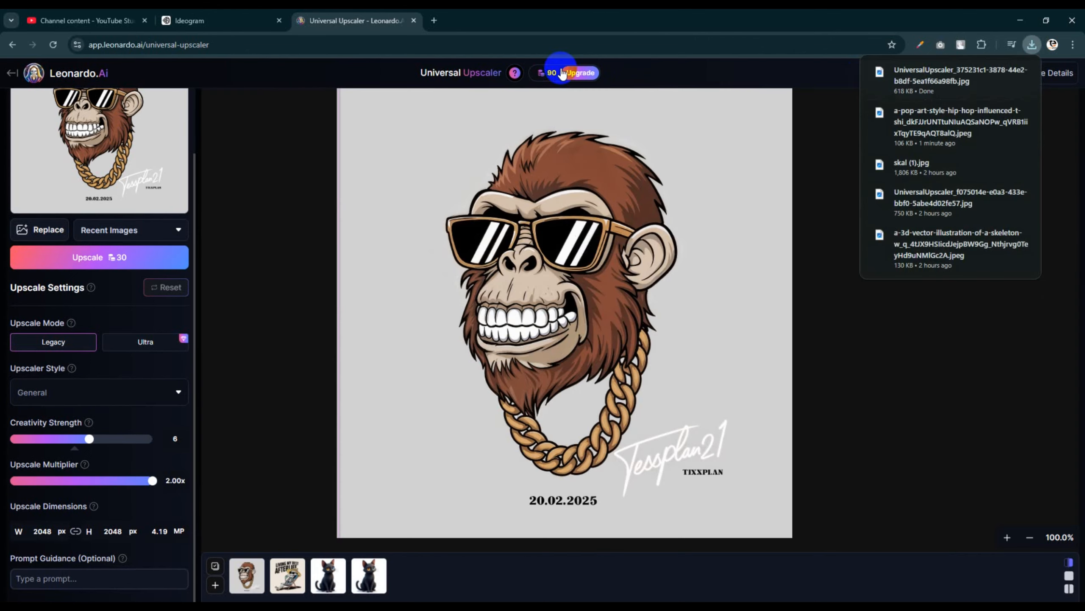
- Search Google for "image upscaler" in a new browser tab and open the imgupscaler.com site
{"action": "left_click", "coordinate": [433, 20]}
{"action": "left_click", "coordinate": [528, 232]}
{"action": "left_click", "coordinate": [497, 316]}
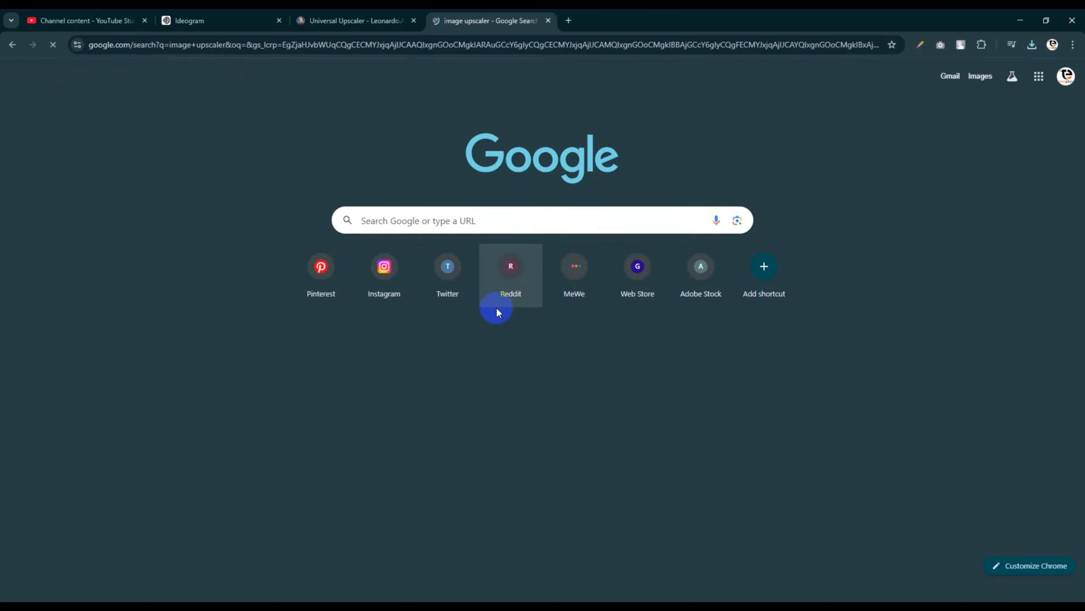
{"action": "left_click", "coordinate": [459, 212]}
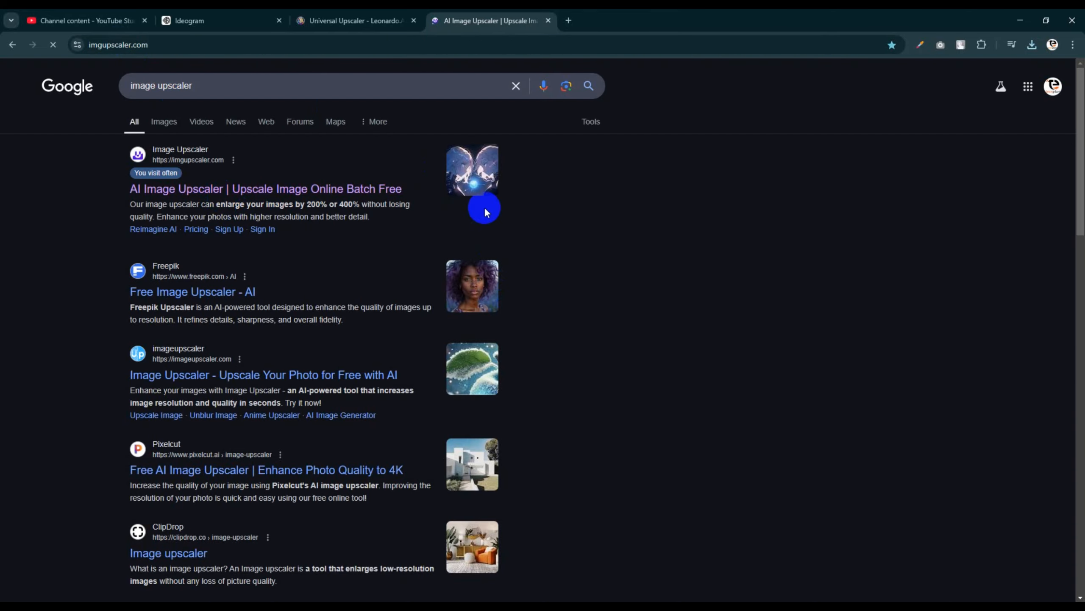
- Upload the UniversalUpscaler gorilla image from Downloads to Image Upscaler for further upscaling
{"action": "left_click", "coordinate": [529, 287]}
{"action": "left_click", "coordinate": [139, 161]}
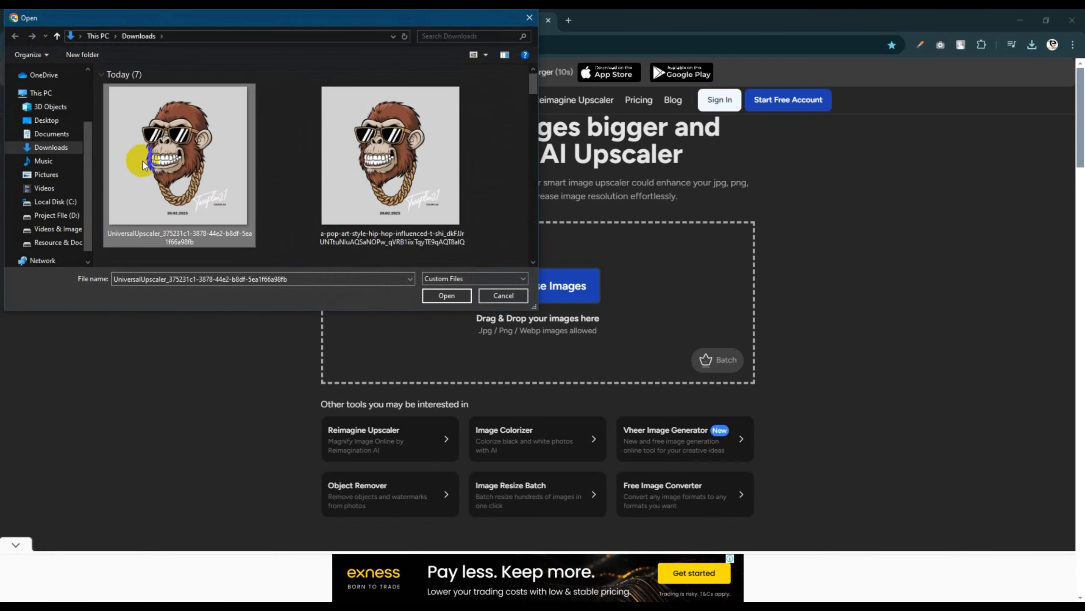
{"action": "left_click", "coordinate": [446, 296]}
{"action": "left_click", "coordinate": [396, 403]}
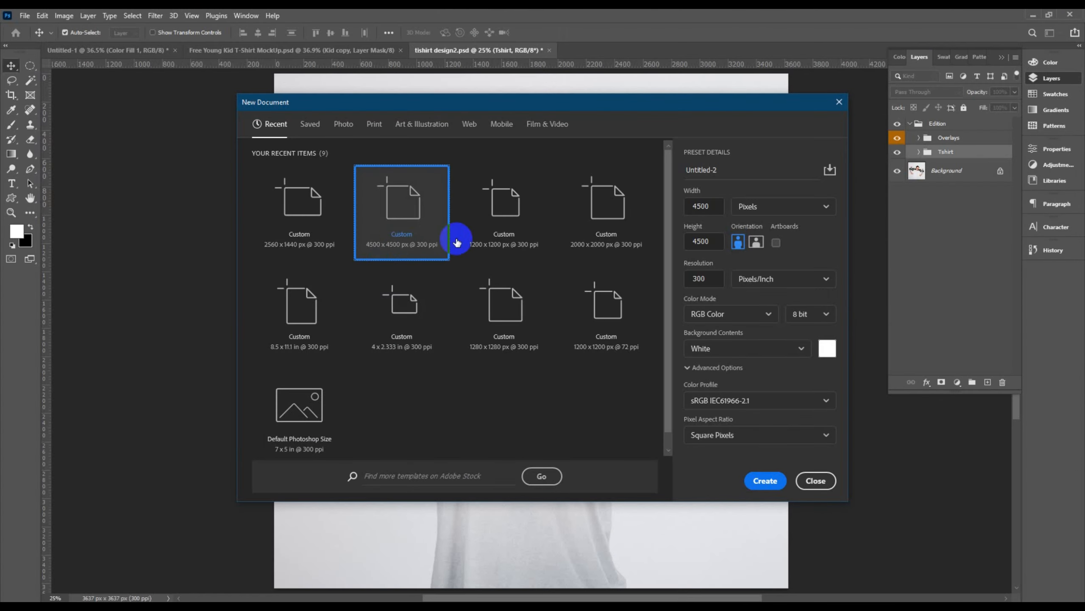
- In Photoshop, create a 4500 x 4500 px document at 300 ppi and place the UniversalUpscaler (1) gorilla image as a linked layer
{"action": "left_click", "coordinate": [765, 480]}
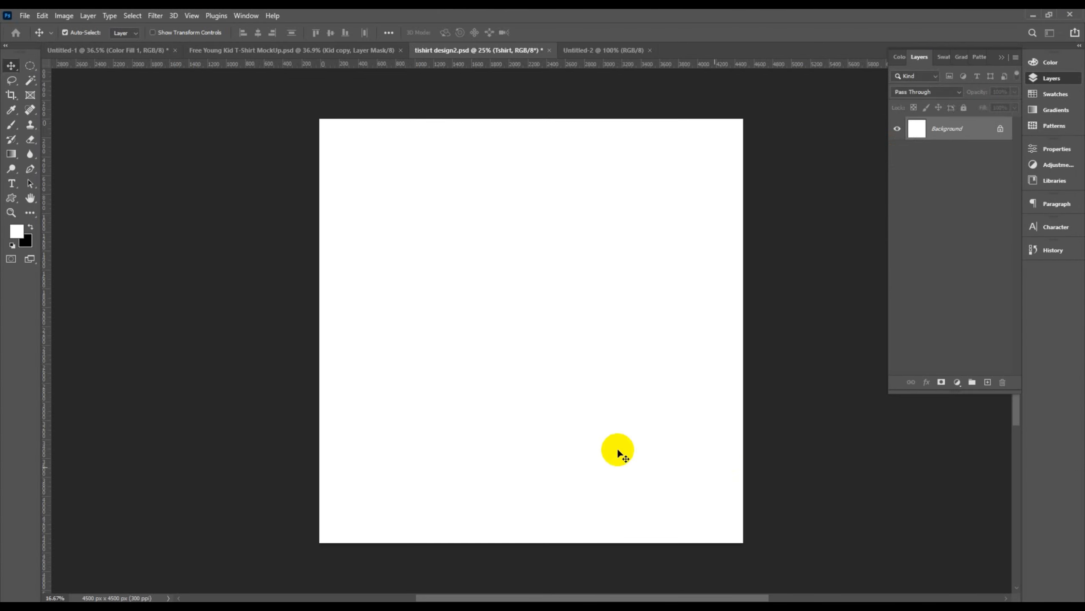
{"action": "left_click", "coordinate": [25, 15]}
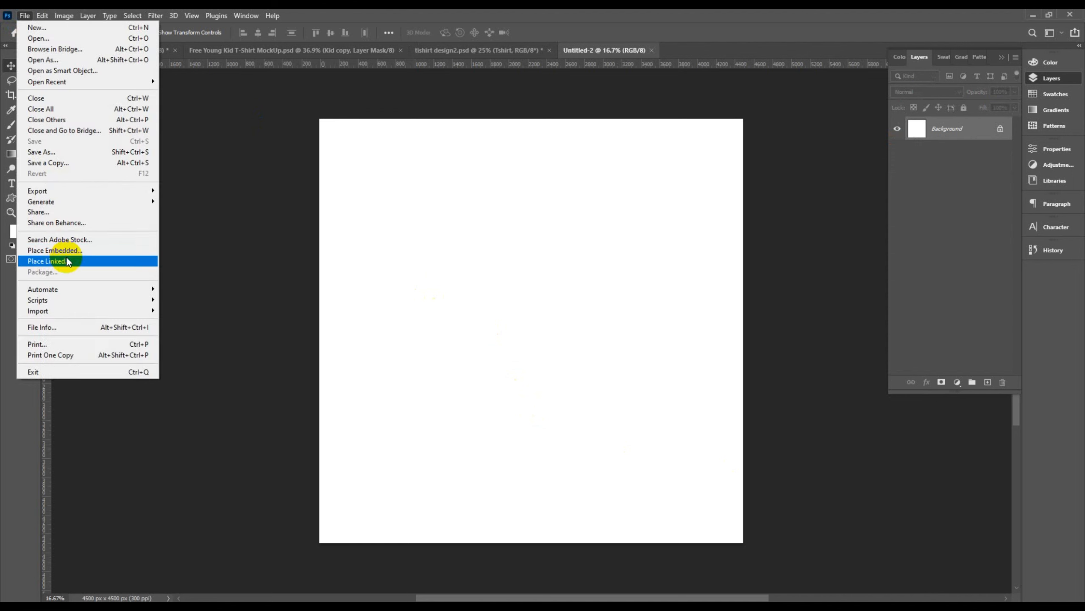
{"action": "left_click", "coordinate": [64, 192]}
{"action": "left_click", "coordinate": [51, 187]}
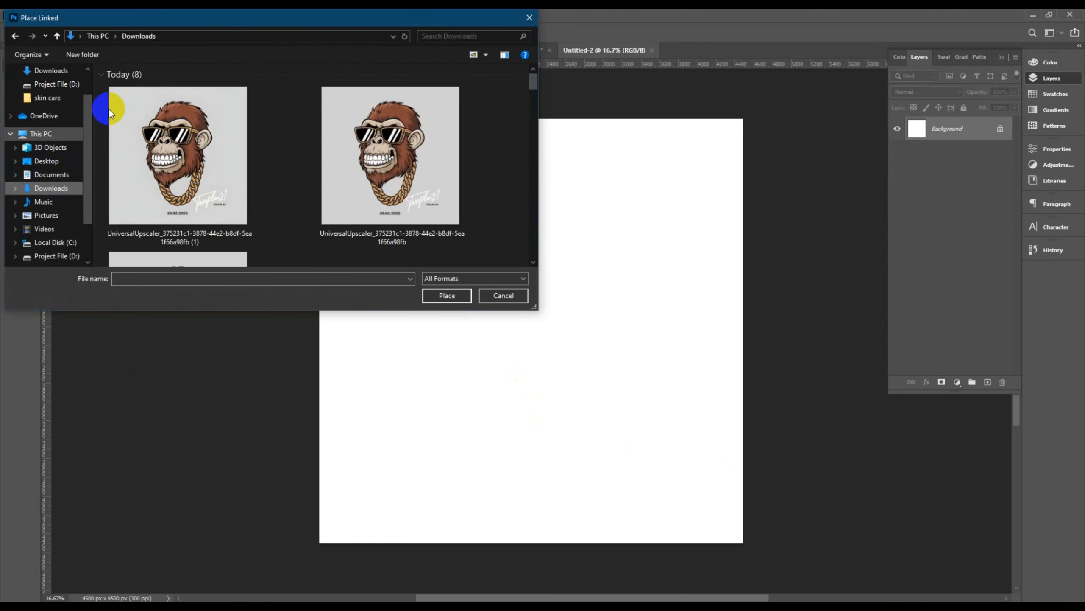
{"action": "left_click", "coordinate": [193, 139]}
{"action": "left_click", "coordinate": [447, 296]}
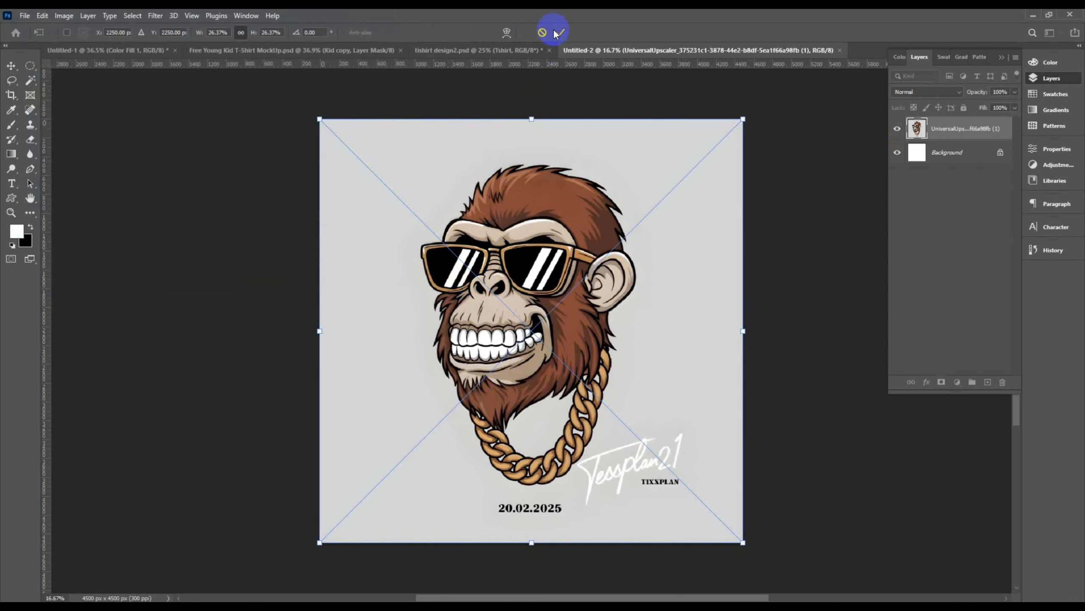
{"action": "left_click", "coordinate": [561, 33]}
- Rasterize the gorilla layer and delete the 20.02.2025 date text below the gold chain
{"action": "right_click", "coordinate": [943, 133]}
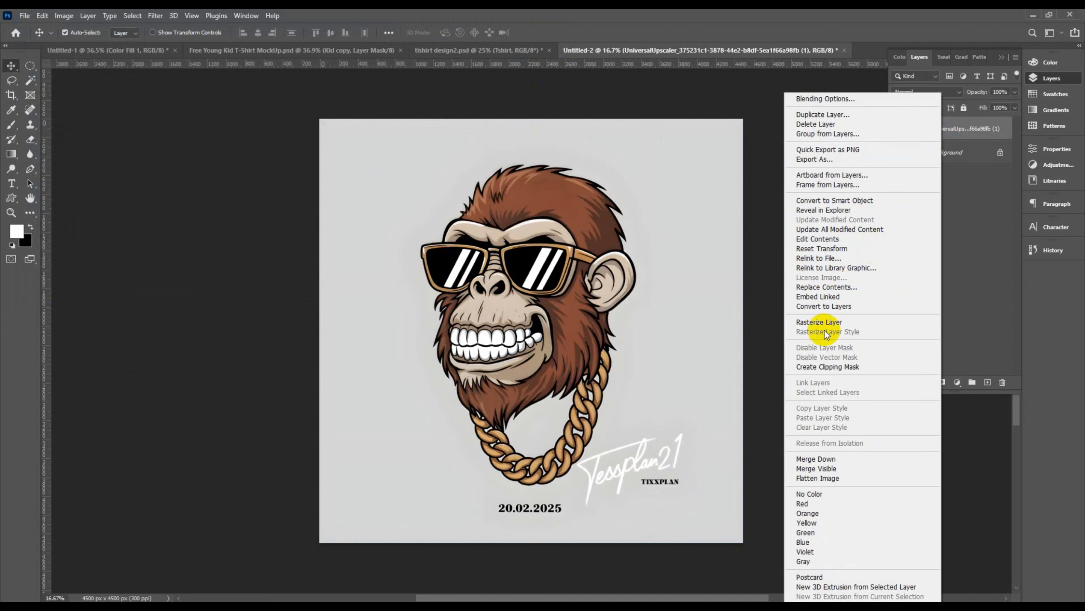
{"action": "left_click", "coordinate": [897, 314]}
{"action": "left_click_drag", "start_coordinate": [33, 70], "coordinate": [68, 66]}
{"action": "left_click_drag", "start_coordinate": [490, 501], "coordinate": [576, 520]}
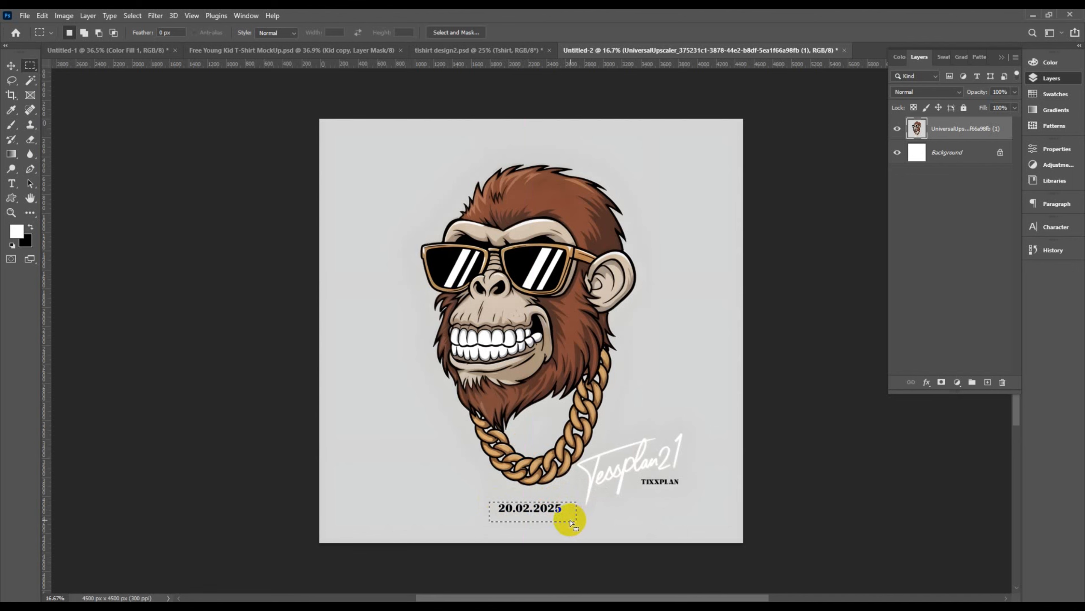
{"action": "key", "text": "Delete"}
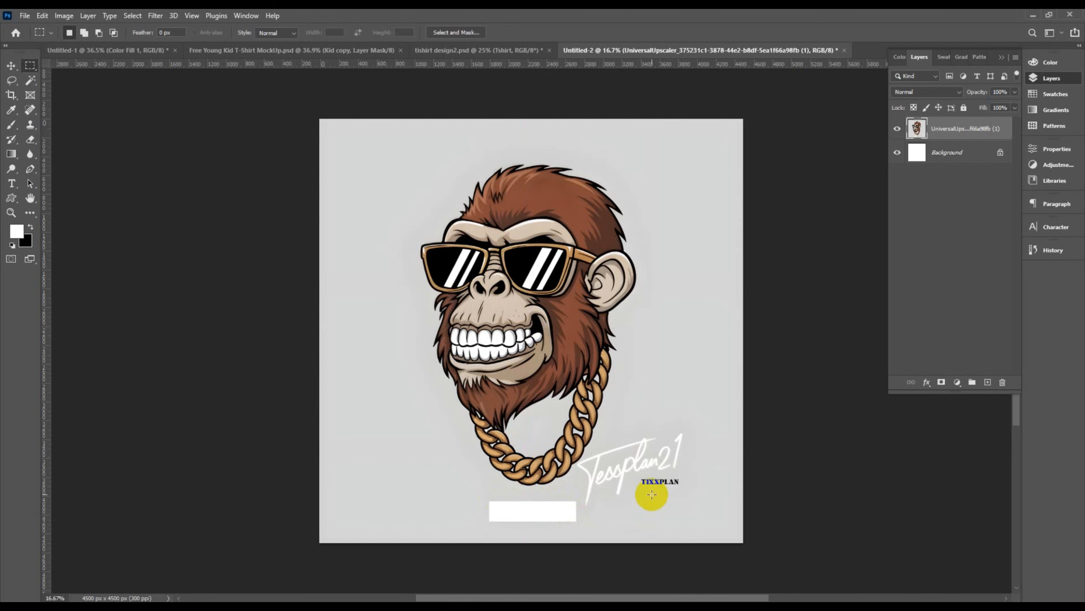
- Delete the small black TIXXPLAN text beneath the white signature from the gorilla layer
{"action": "scroll", "coordinate": [646, 495], "scroll_direction": "up", "scroll_amount": 4}
{"action": "left_click_drag", "start_coordinate": [622, 460], "coordinate": [735, 486]}
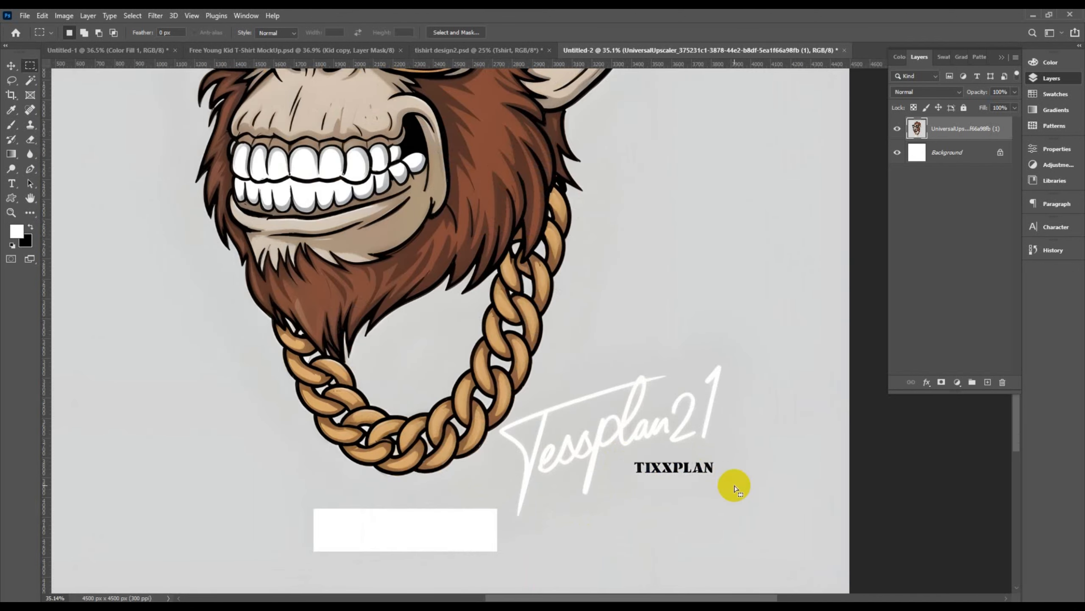
{"action": "key", "text": "Delete"}
{"action": "scroll", "coordinate": [635, 490], "scroll_direction": "down", "scroll_amount": 4}
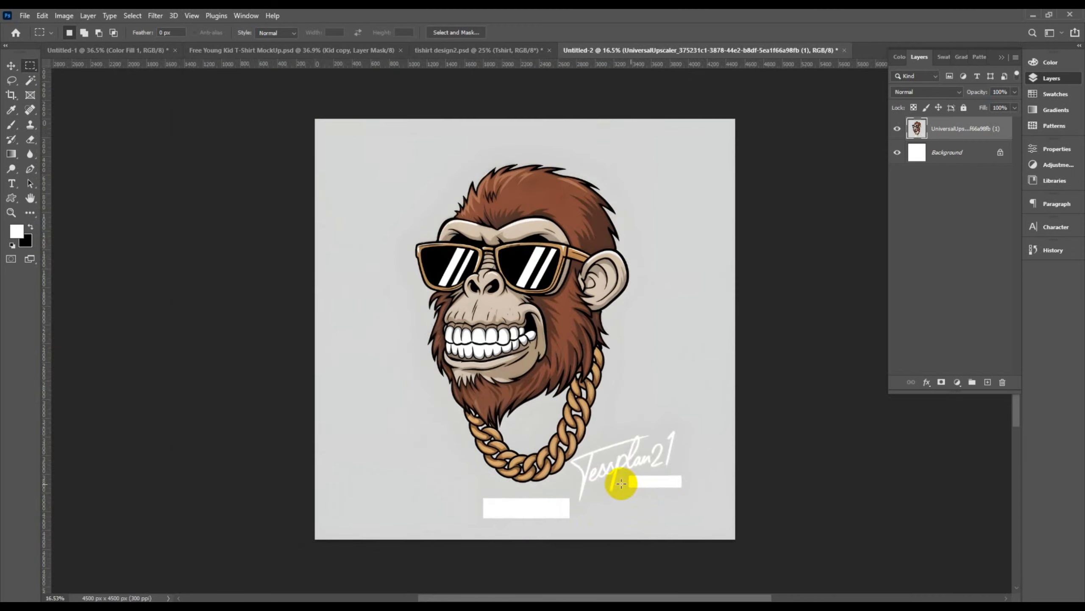
- Select the grey background around the gorilla and inside the gold chain's loop with the Magic Wand
{"action": "left_click", "coordinate": [32, 83]}
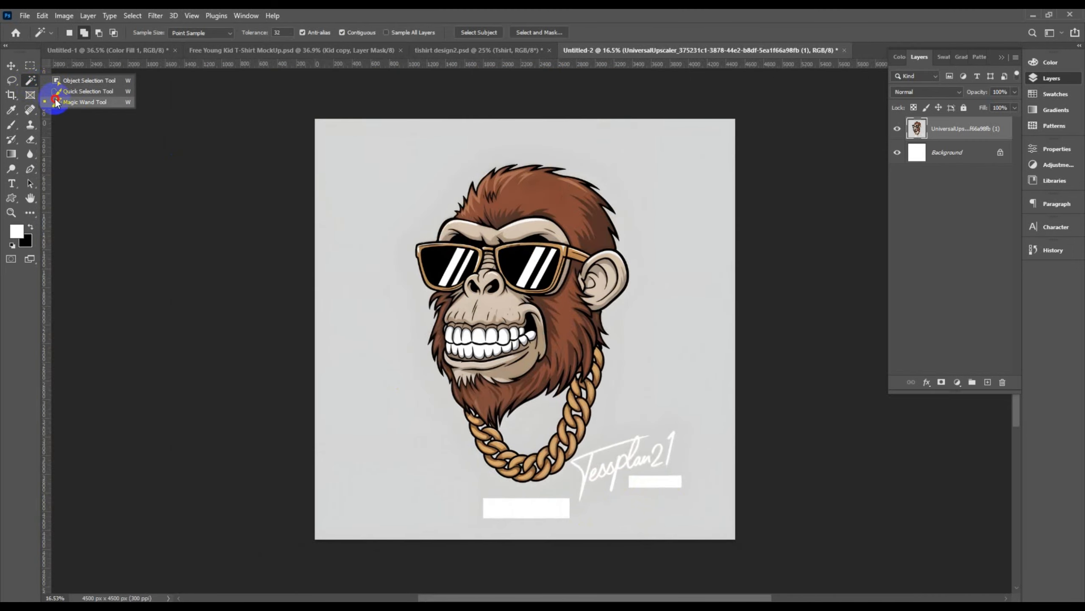
{"action": "left_click", "coordinate": [359, 189]}
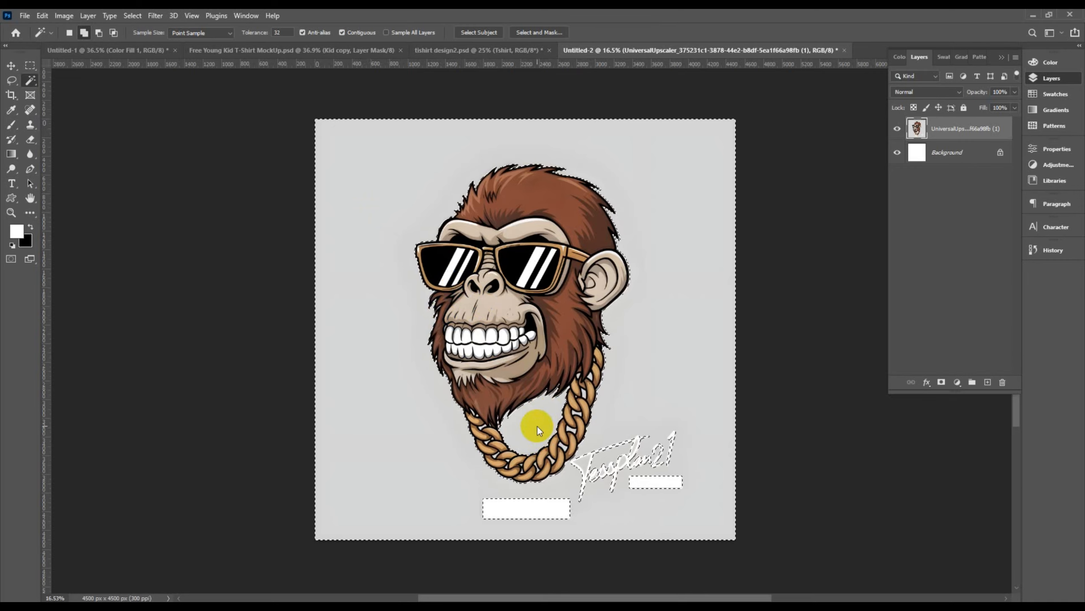
{"action": "scroll", "coordinate": [472, 451], "scroll_direction": "up", "scroll_amount": 2}
{"action": "scroll", "coordinate": [486, 444], "scroll_direction": "up", "scroll_amount": 3}
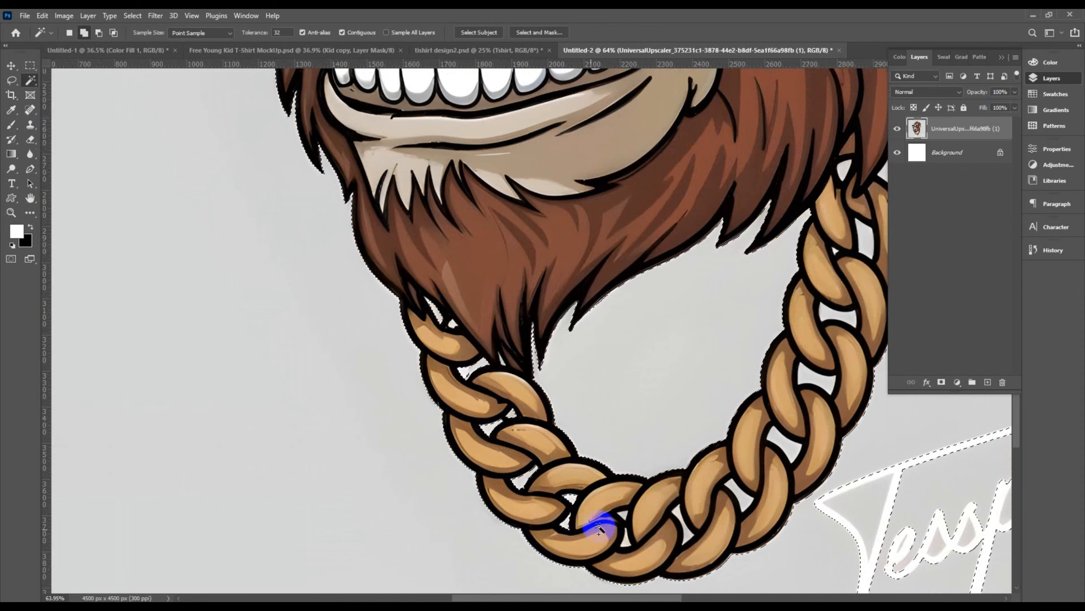
- Add the grey gaps between the gold chain's links to the background selection with the Magic Wand
{"action": "left_click_drag", "start_coordinate": [467, 371], "coordinate": [308, 336]}
{"action": "scroll", "coordinate": [334, 374], "scroll_direction": "down", "scroll_amount": 3}
{"action": "scroll", "coordinate": [333, 374], "scroll_direction": "right", "scroll_amount": 4}
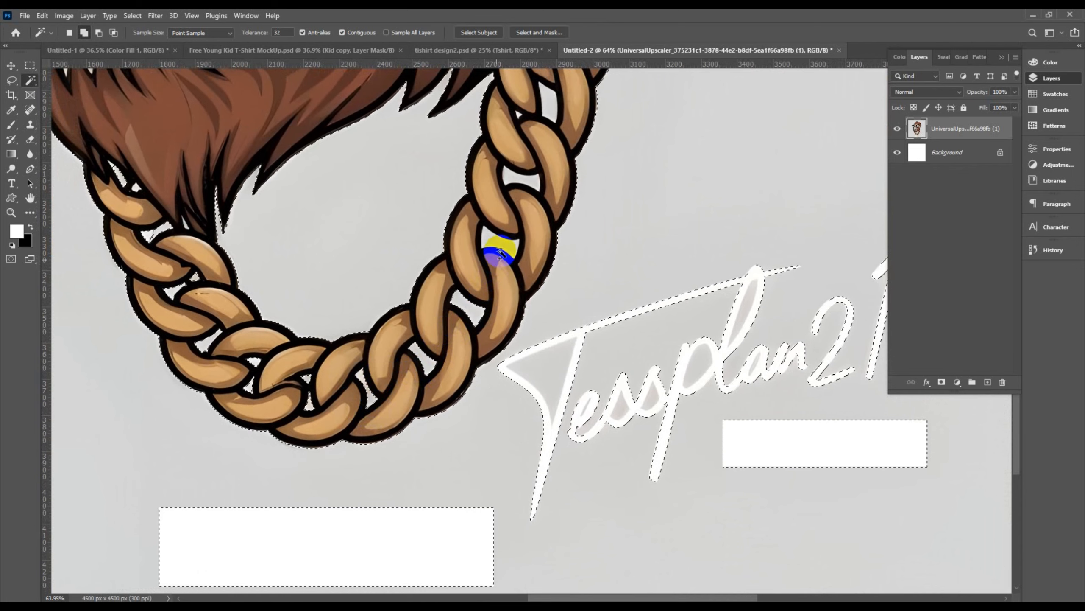
{"action": "scroll", "coordinate": [394, 417], "scroll_direction": "up", "scroll_amount": 6}
{"action": "scroll", "coordinate": [394, 416], "scroll_direction": "right", "scroll_amount": 3}
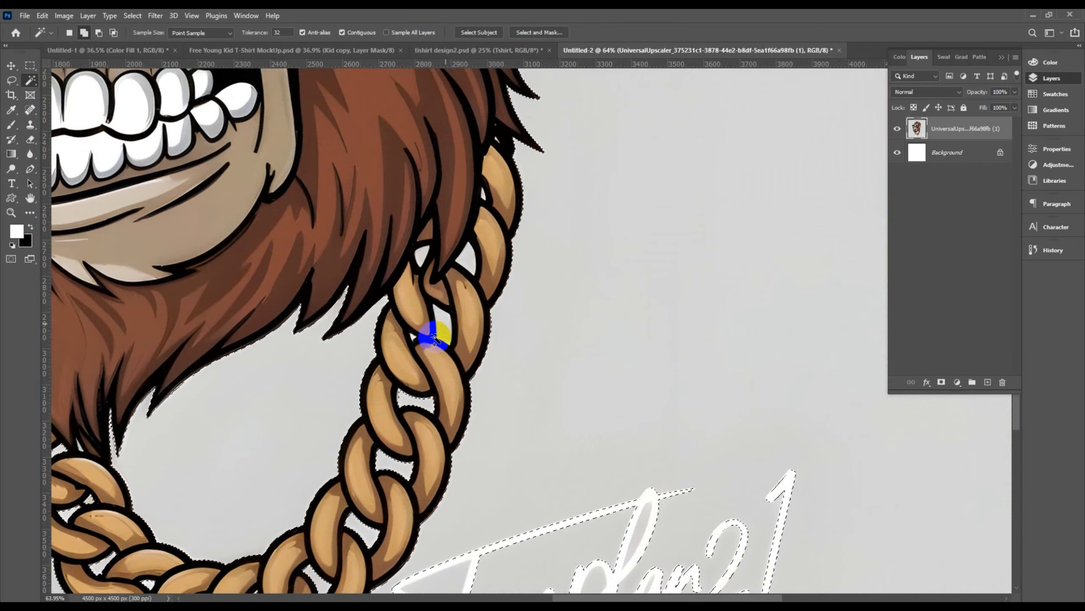
{"action": "scroll", "coordinate": [386, 365], "scroll_direction": "up", "scroll_amount": 3}
{"action": "scroll", "coordinate": [386, 366], "scroll_direction": "right", "scroll_amount": 1}
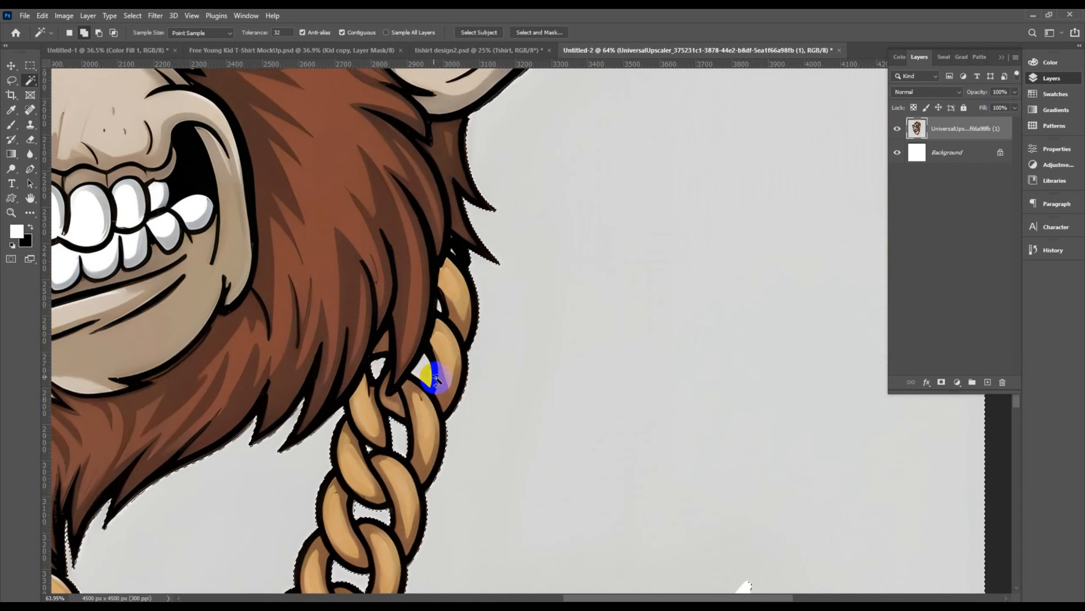
- Delete the selected grey background from the gorilla layer and clear the selection
{"action": "scroll", "coordinate": [392, 375], "scroll_direction": "down", "scroll_amount": 6}
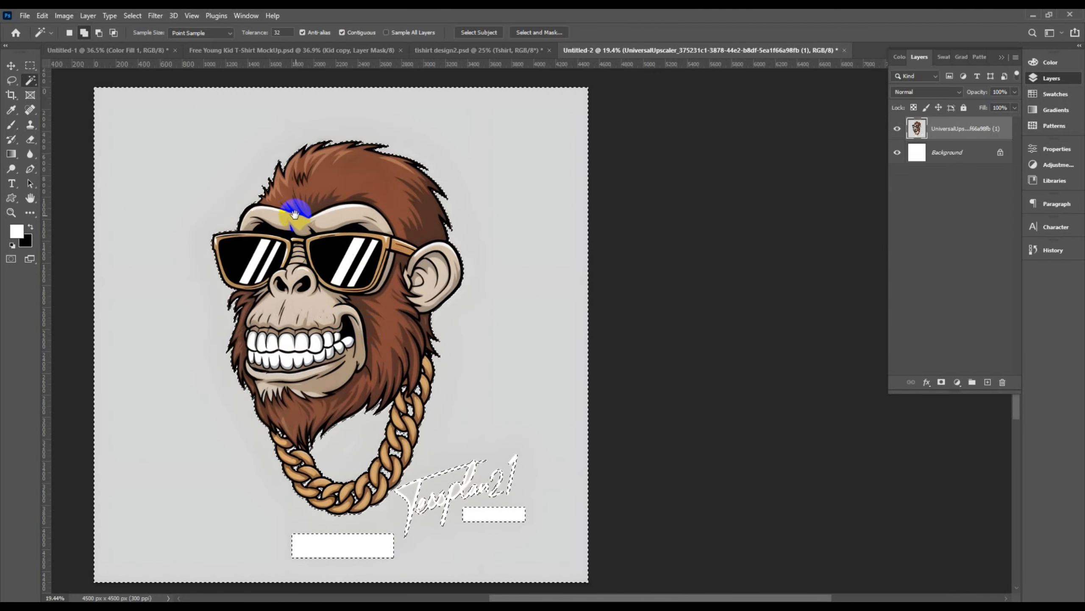
{"action": "scroll", "coordinate": [354, 104], "scroll_direction": "left", "scroll_amount": 2}
{"action": "scroll", "coordinate": [453, 262], "scroll_direction": "down", "scroll_amount": 2}
{"action": "key", "text": "Delete"}
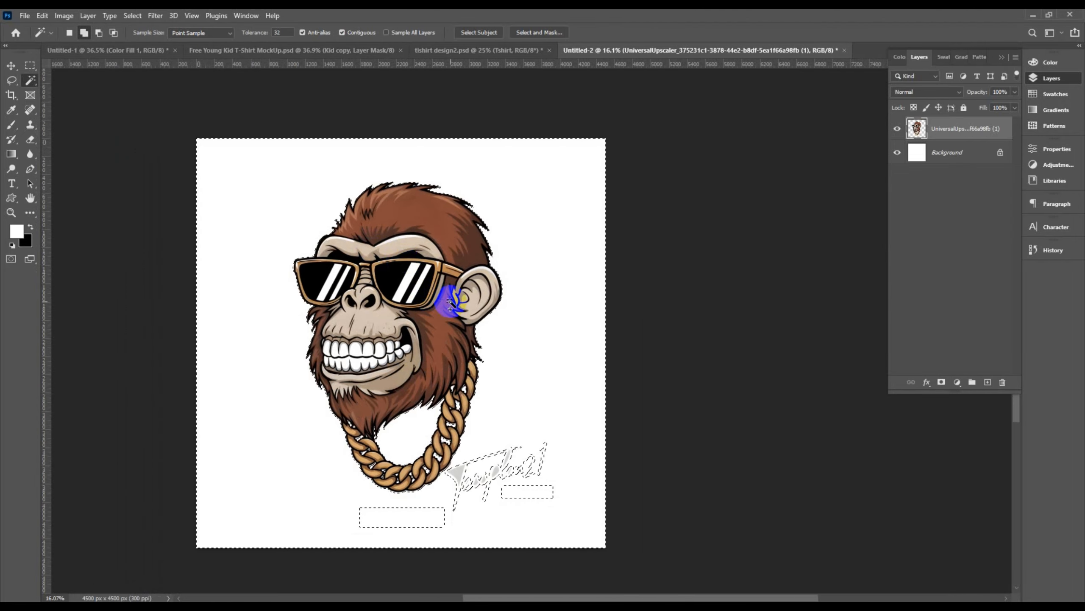
{"action": "left_click", "coordinate": [472, 341]}
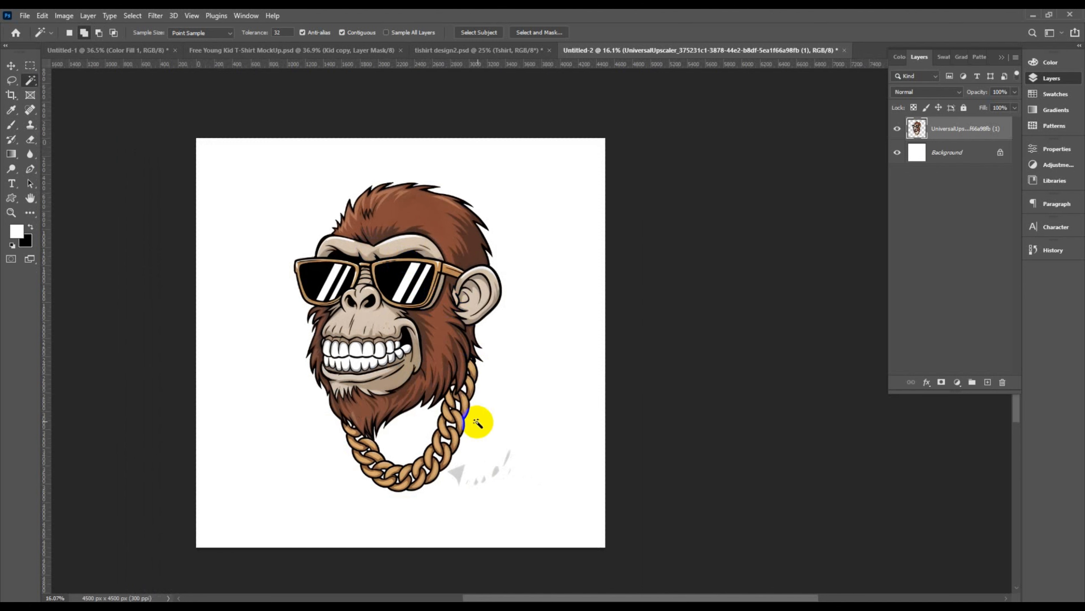
- Add a red Solid Color fill layer between the Background and the gorilla layer
{"action": "left_click", "coordinate": [949, 168]}
{"action": "left_click", "coordinate": [958, 382]}
{"action": "left_click", "coordinate": [970, 392]}
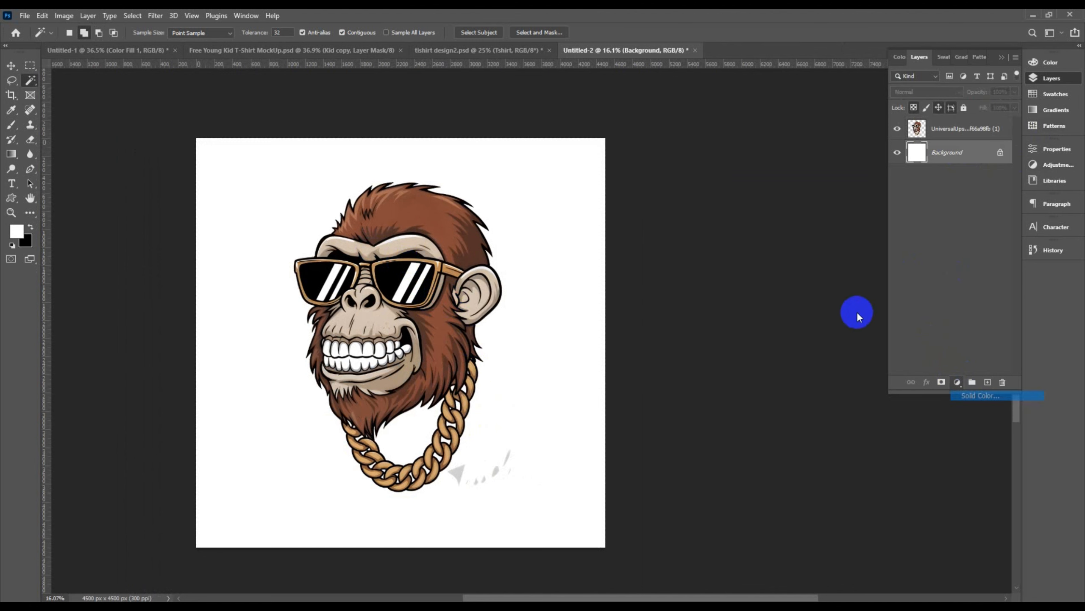
{"action": "left_click_drag", "start_coordinate": [822, 247], "coordinate": [843, 239]}
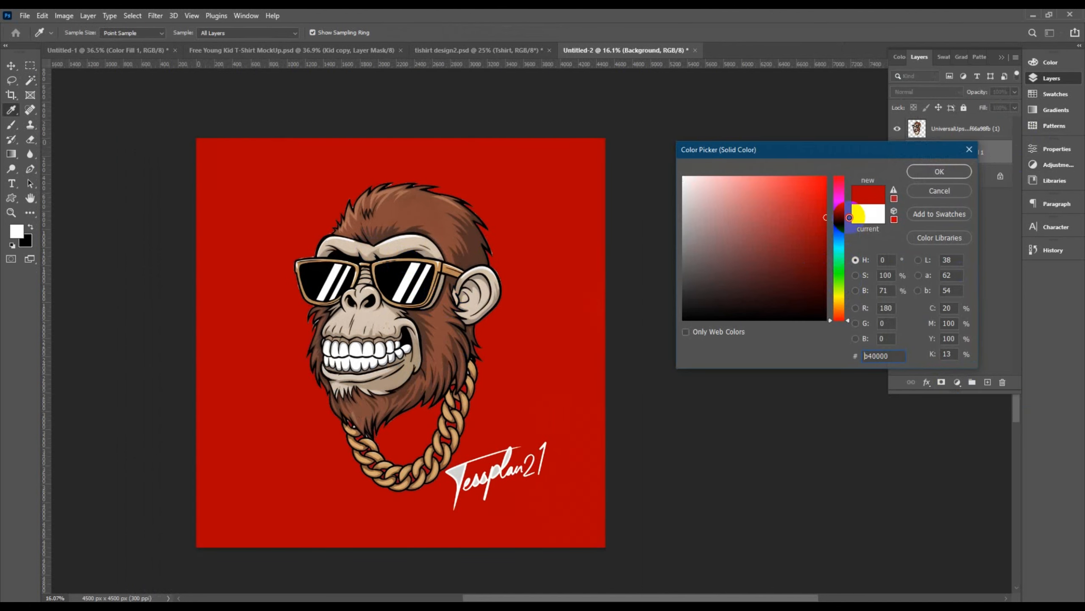
{"action": "left_click", "coordinate": [939, 171]}
- Remove the leftover grey patches inside the white signature's letters from the gorilla layer with the Magic Wand, and deselect
{"action": "scroll", "coordinate": [453, 528], "scroll_direction": "up", "scroll_amount": 7}
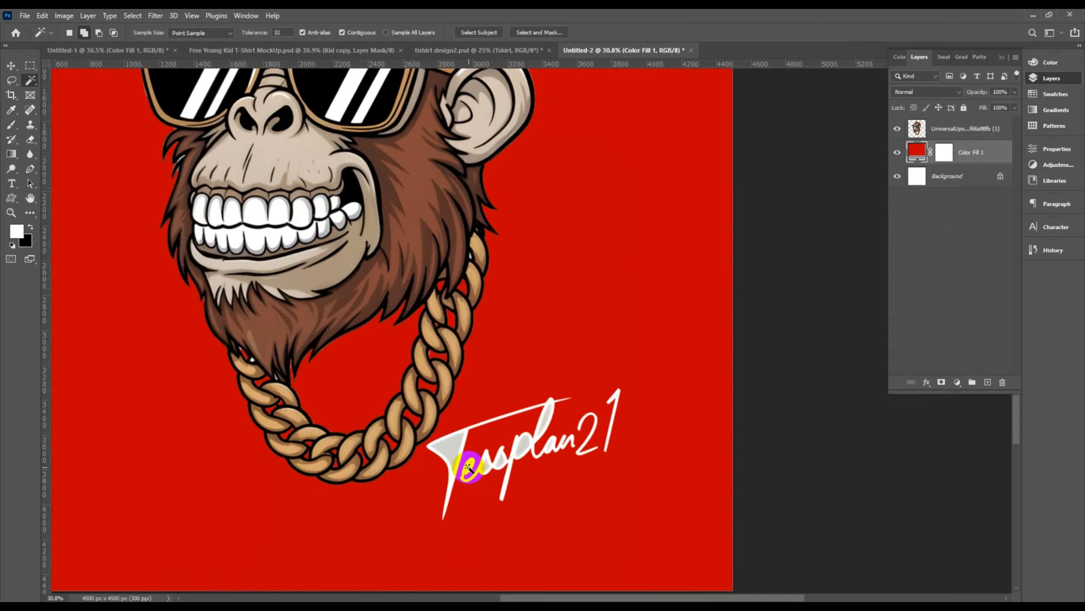
{"action": "key", "text": "w"}
{"action": "left_click", "coordinate": [930, 131]}
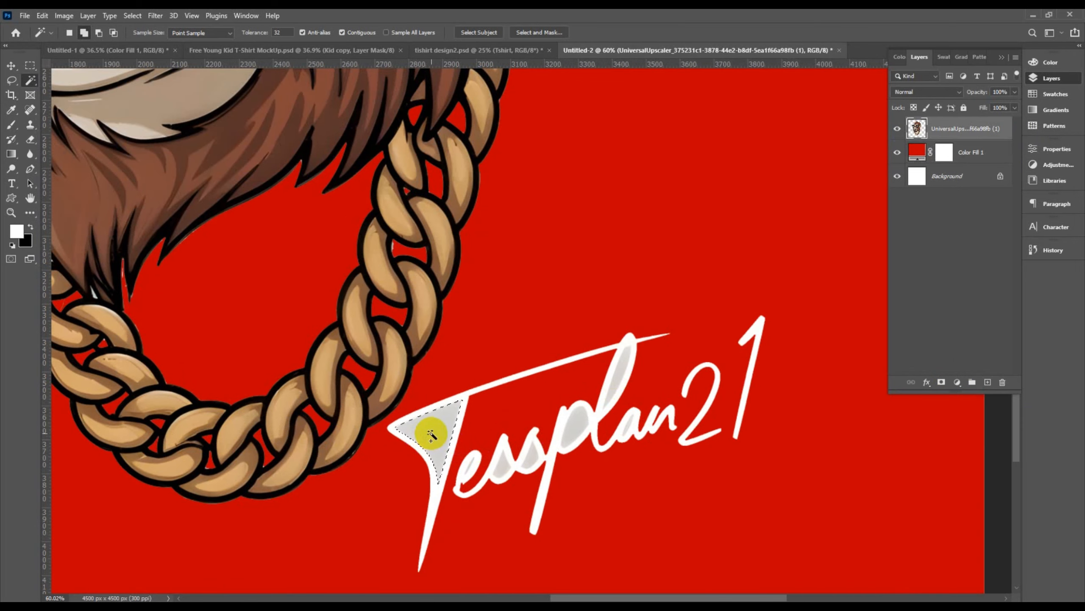
{"action": "left_click", "coordinate": [532, 460]}
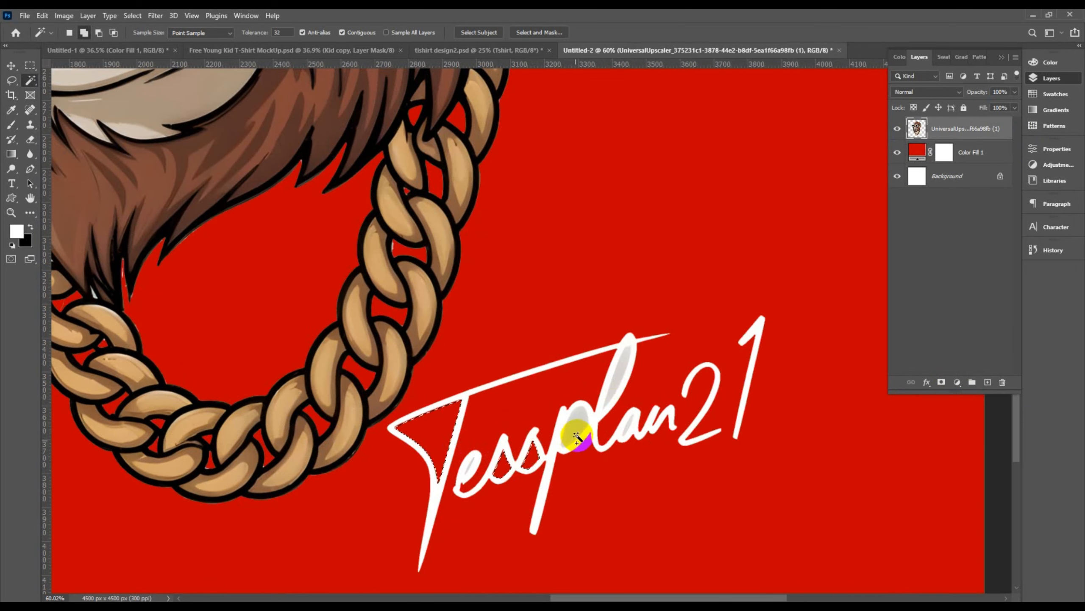
{"action": "left_click", "coordinate": [613, 376]}
{"action": "left_click", "coordinate": [632, 429]}
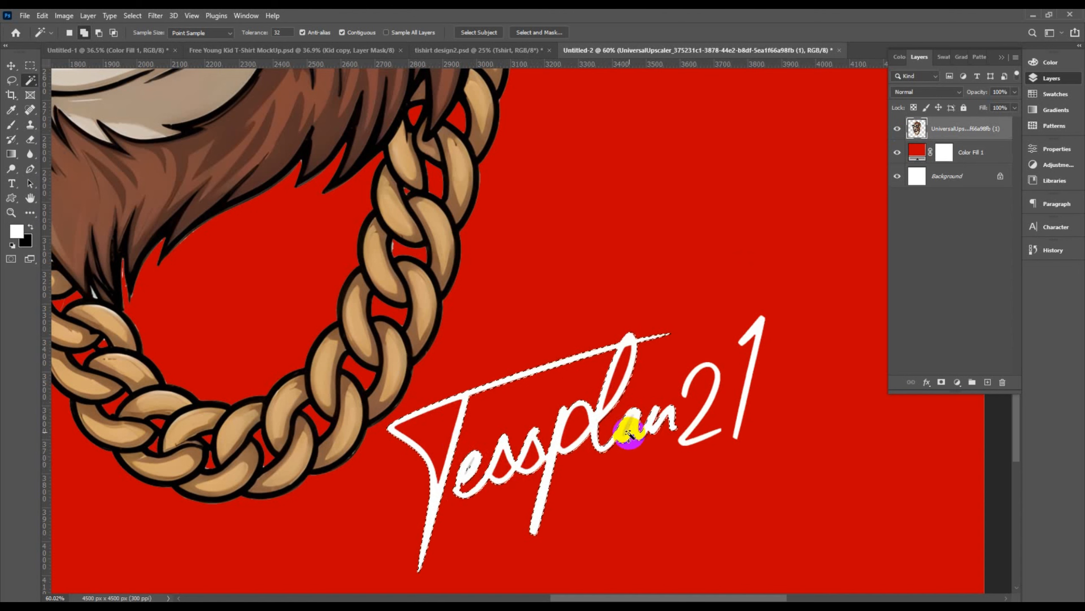
{"action": "scroll", "coordinate": [632, 430], "scroll_direction": "up", "scroll_amount": 5}
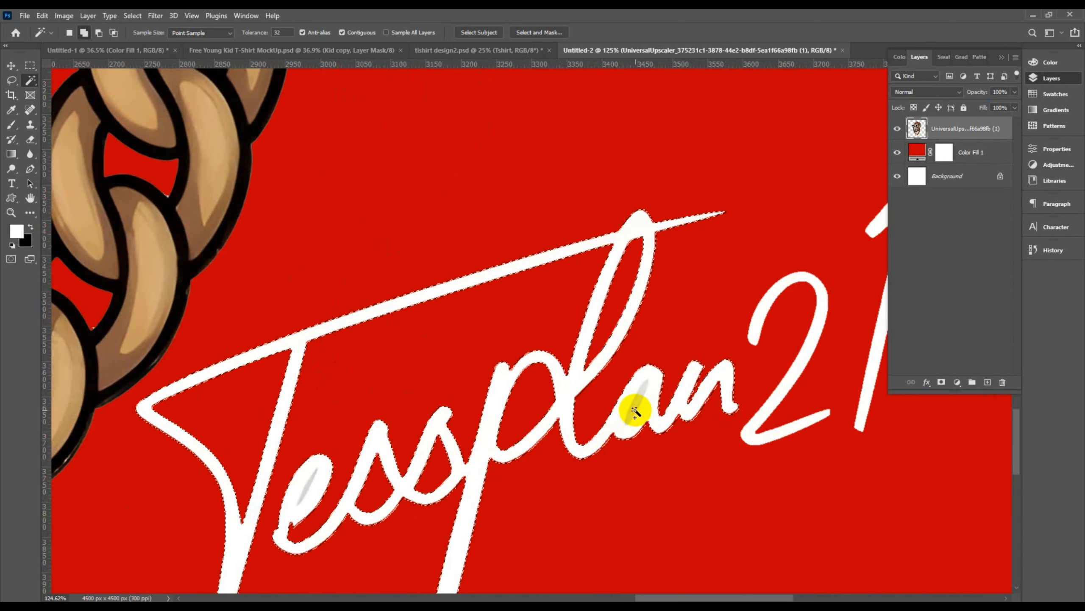
{"action": "scroll", "coordinate": [637, 410], "scroll_direction": "up", "scroll_amount": 3}
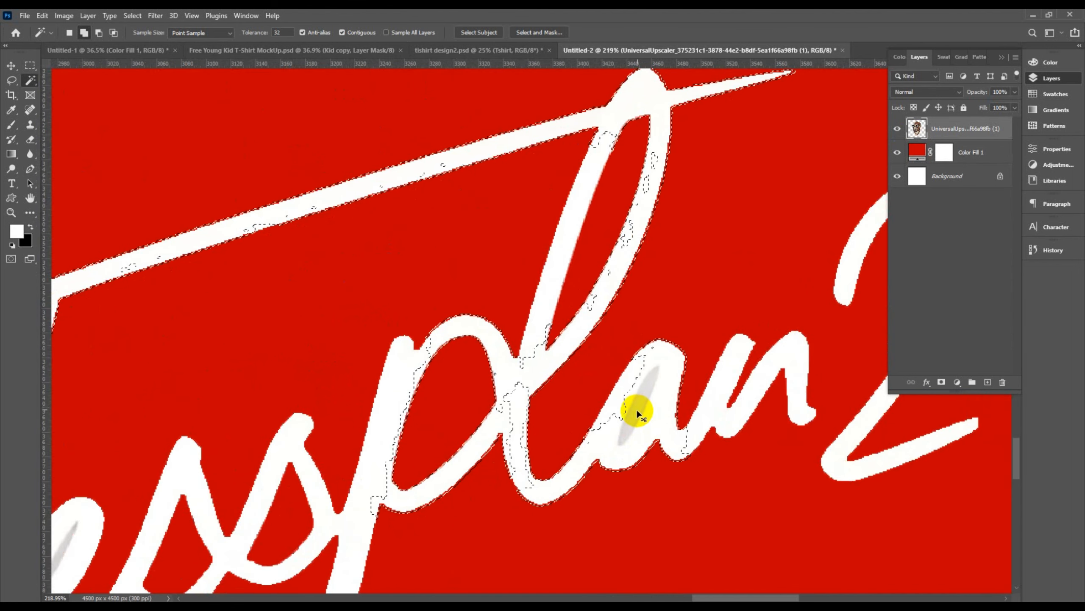
{"action": "key", "text": "ctrl+d"}
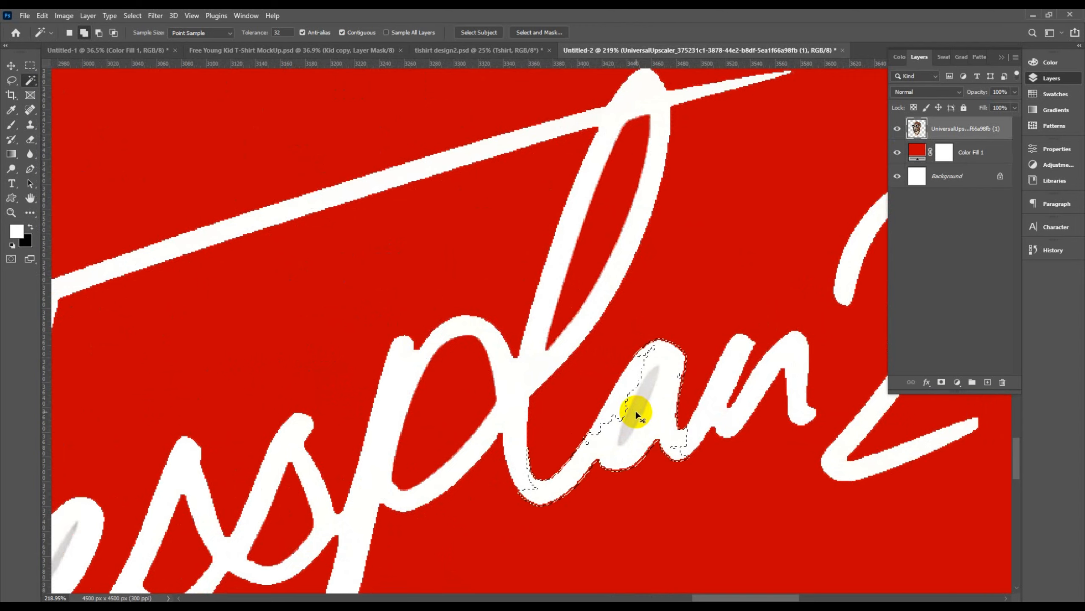
- Convert the gorilla layer to a smart object and hide the red Color Fill 1 and Background layers
{"action": "scroll", "coordinate": [630, 413], "scroll_direction": "down", "scroll_amount": 8}
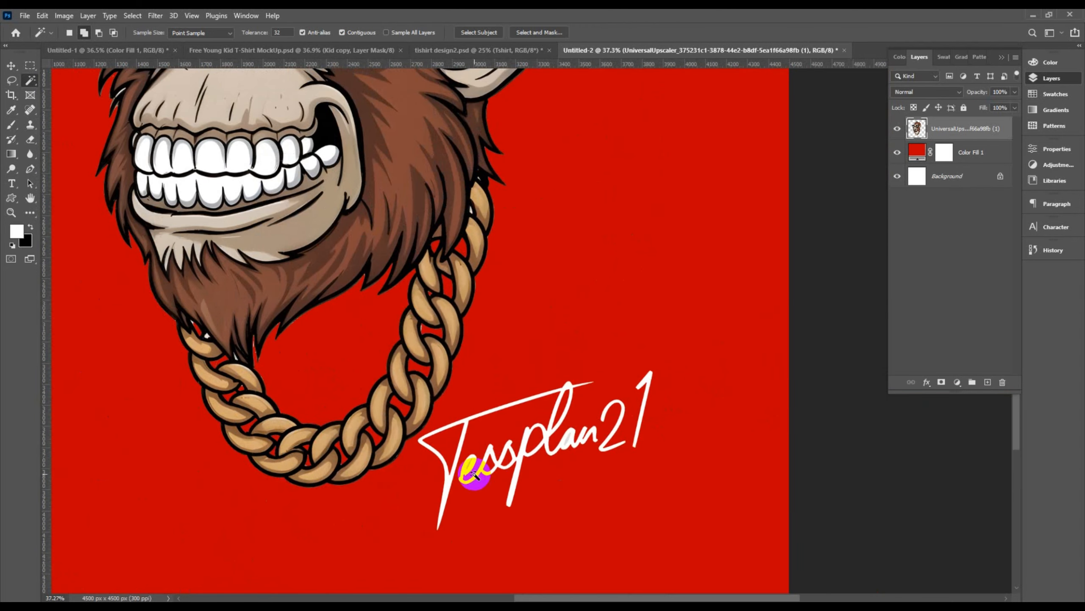
{"action": "scroll", "coordinate": [475, 472], "scroll_direction": "down", "scroll_amount": 4}
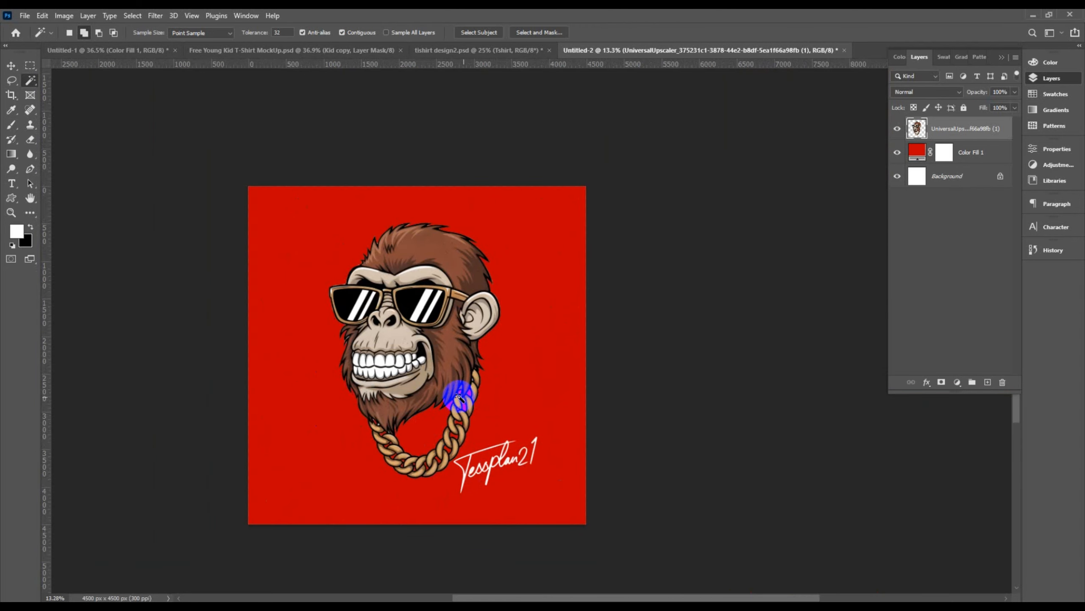
{"action": "scroll", "coordinate": [458, 397], "scroll_direction": "up", "scroll_amount": 2}
{"action": "scroll", "coordinate": [457, 395], "scroll_direction": "down", "scroll_amount": 2}
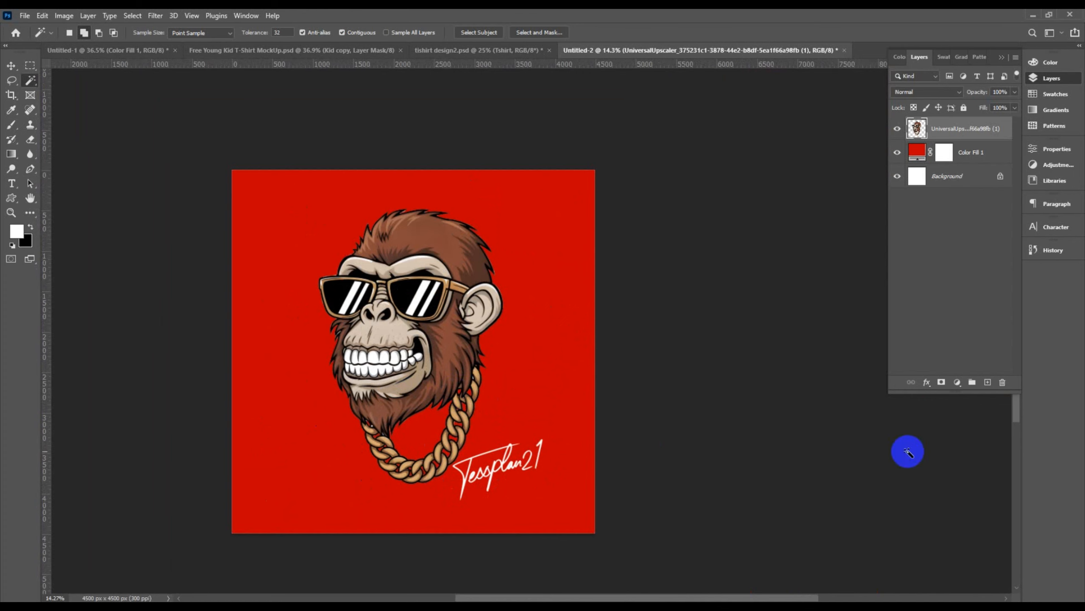
{"action": "right_click", "coordinate": [1008, 124]}
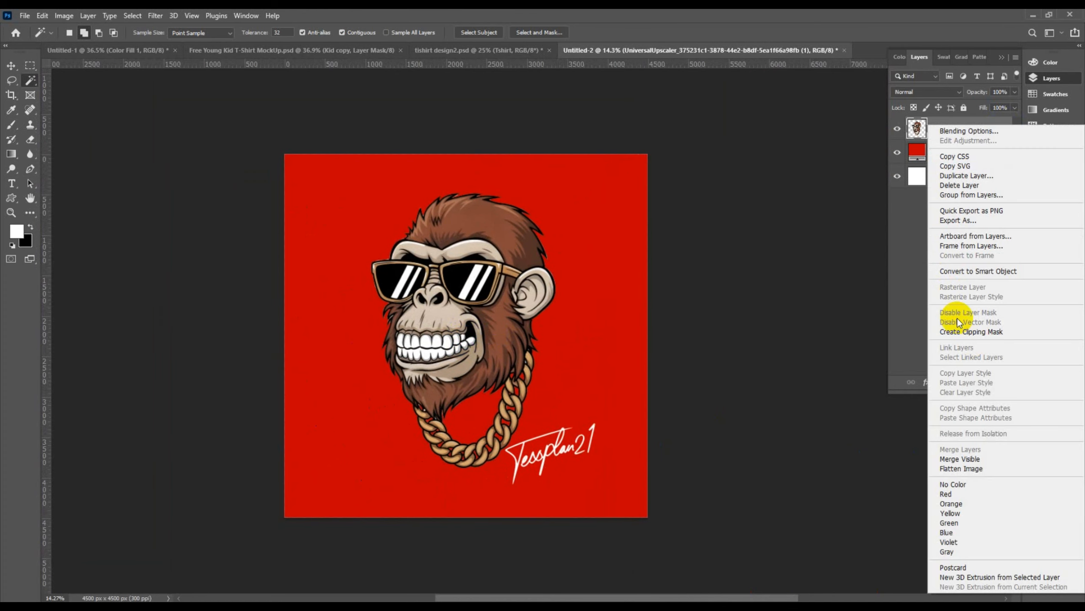
{"action": "left_click", "coordinate": [952, 273]}
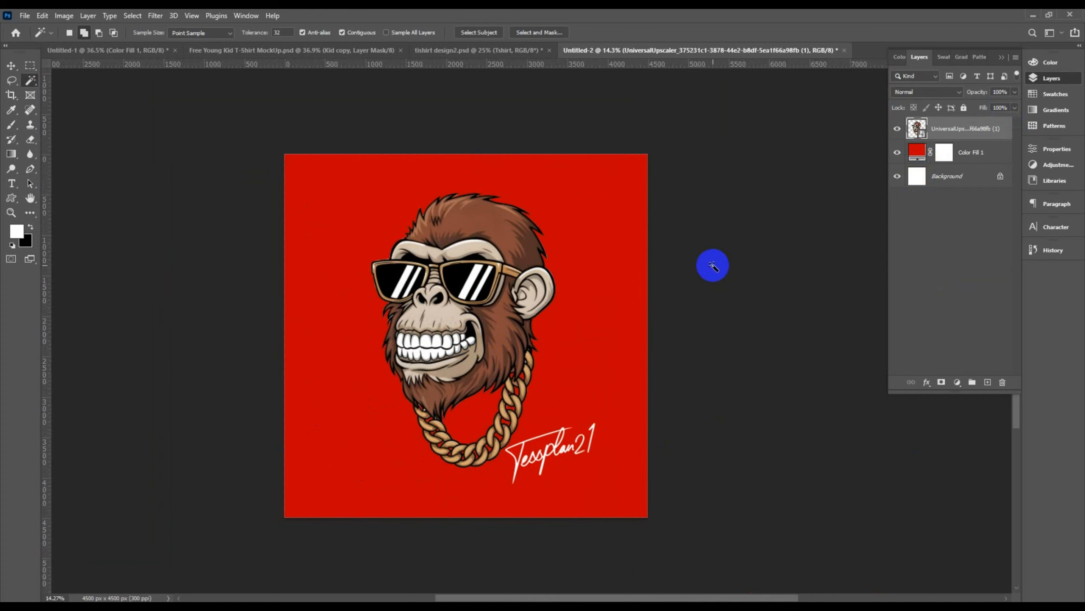
{"action": "left_click", "coordinate": [897, 153]}
{"action": "left_click", "coordinate": [898, 176]}
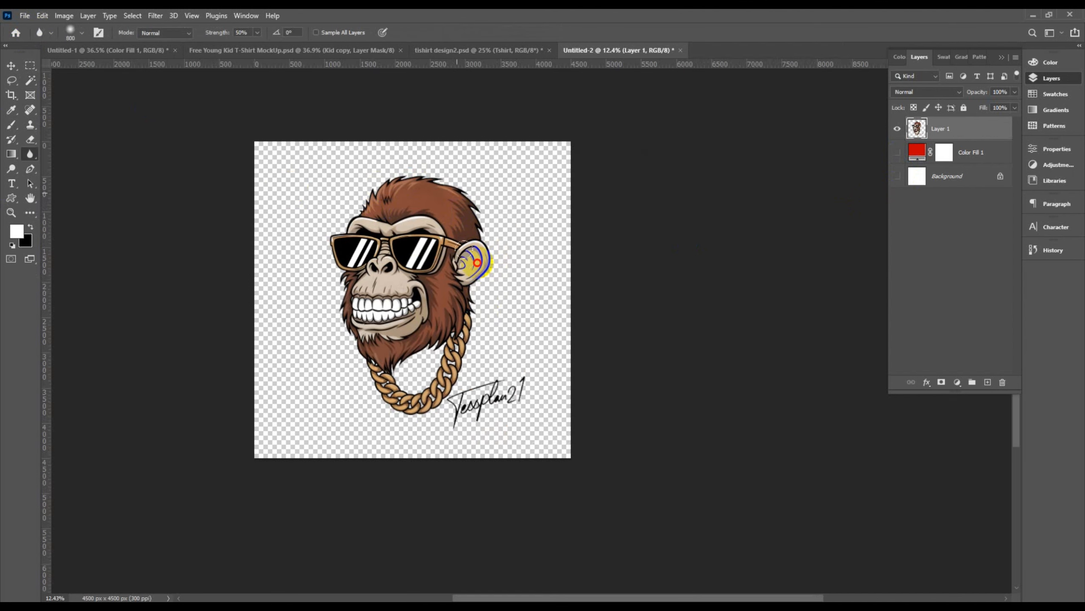
- Convert Layer 1, the gorilla with the black signature, to a smart object
{"action": "mouse_move", "coordinate": [478, 303]}
{"action": "left_mouse_down"}
{"action": "mouse_move", "coordinate": [492, 243]}
{"action": "mouse_move", "coordinate": [392, 198]}
{"action": "mouse_move", "coordinate": [364, 173]}
{"action": "mouse_move", "coordinate": [327, 241]}
{"action": "mouse_move", "coordinate": [334, 314]}
{"action": "mouse_move", "coordinate": [348, 302]}
{"action": "mouse_move", "coordinate": [388, 435]}
{"action": "mouse_move", "coordinate": [473, 353]}
{"action": "mouse_move", "coordinate": [449, 354]}
{"action": "mouse_move", "coordinate": [418, 391]}
{"action": "mouse_move", "coordinate": [383, 383]}
{"action": "mouse_move", "coordinate": [472, 332]}
{"action": "mouse_move", "coordinate": [450, 337]}
{"action": "mouse_move", "coordinate": [409, 369]}
{"action": "mouse_move", "coordinate": [432, 380]}
{"action": "mouse_move", "coordinate": [362, 387]}
{"action": "mouse_move", "coordinate": [525, 392]}
{"action": "mouse_move", "coordinate": [514, 385]}
{"action": "mouse_move", "coordinate": [482, 411]}
{"action": "mouse_move", "coordinate": [510, 391]}
{"action": "mouse_move", "coordinate": [513, 373]}
{"action": "mouse_move", "coordinate": [534, 390]}
{"action": "mouse_move", "coordinate": [469, 382]}
{"action": "mouse_move", "coordinate": [513, 404]}
{"action": "mouse_move", "coordinate": [472, 400]}
{"action": "mouse_move", "coordinate": [495, 318]}
{"action": "mouse_move", "coordinate": [485, 230]}
{"action": "mouse_move", "coordinate": [401, 173]}
{"action": "mouse_move", "coordinate": [489, 181]}
{"action": "mouse_move", "coordinate": [352, 207]}
{"action": "mouse_move", "coordinate": [334, 224]}
{"action": "mouse_move", "coordinate": [333, 351]}
{"action": "mouse_move", "coordinate": [377, 416]}
{"action": "mouse_move", "coordinate": [456, 367]}
{"action": "mouse_move", "coordinate": [485, 250]}
{"action": "mouse_move", "coordinate": [478, 176]}
{"action": "mouse_move", "coordinate": [359, 192]}
{"action": "mouse_move", "coordinate": [312, 311]}
{"action": "mouse_move", "coordinate": [375, 401]}
{"action": "mouse_move", "coordinate": [474, 387]}
{"action": "mouse_move", "coordinate": [517, 427]}
{"action": "mouse_move", "coordinate": [539, 373]}
{"action": "mouse_move", "coordinate": [460, 399]}
{"action": "mouse_move", "coordinate": [494, 212]}
{"action": "mouse_move", "coordinate": [357, 217]}
{"action": "left_mouse_up"}
{"action": "key", "text": "m"}
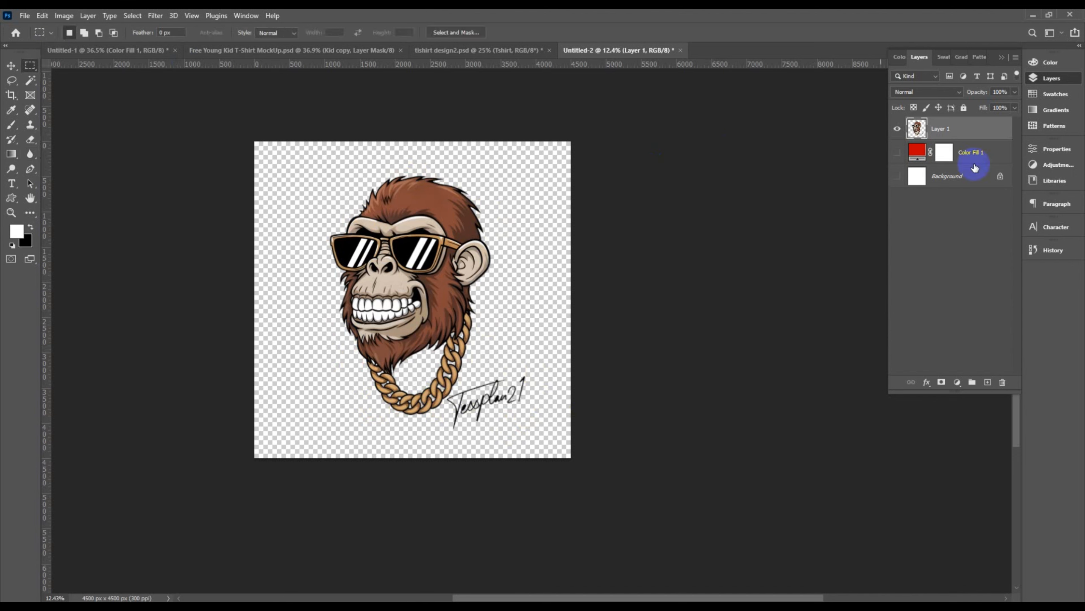
{"action": "right_click", "coordinate": [992, 133]}
{"action": "left_click", "coordinate": [978, 276]}
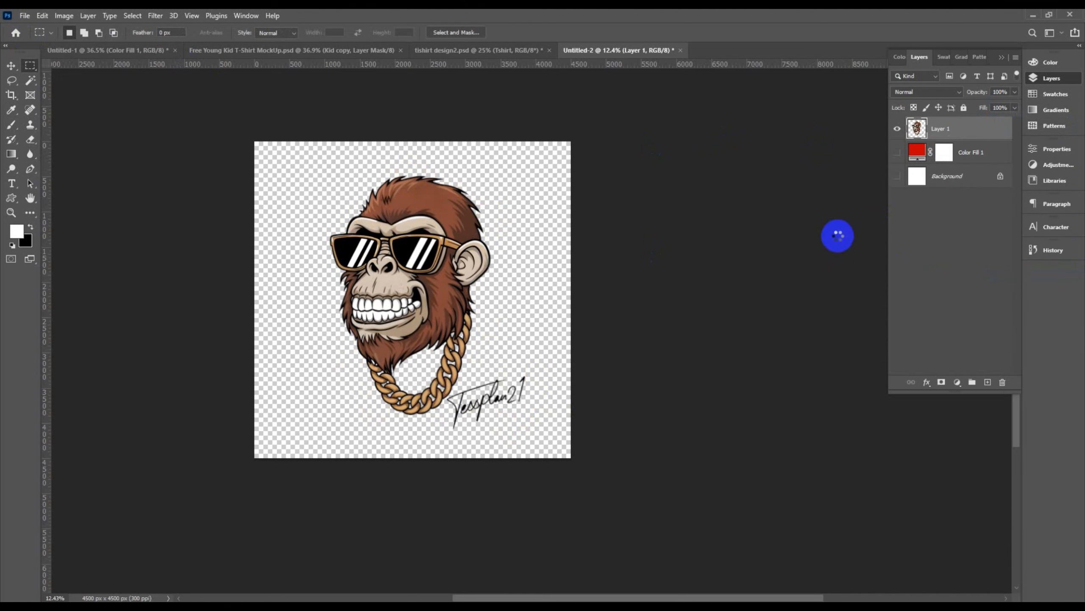
- Export the transparent gorilla design with Save for Web as a PNG-24 file with transparency
{"action": "left_click", "coordinate": [5, 65]}
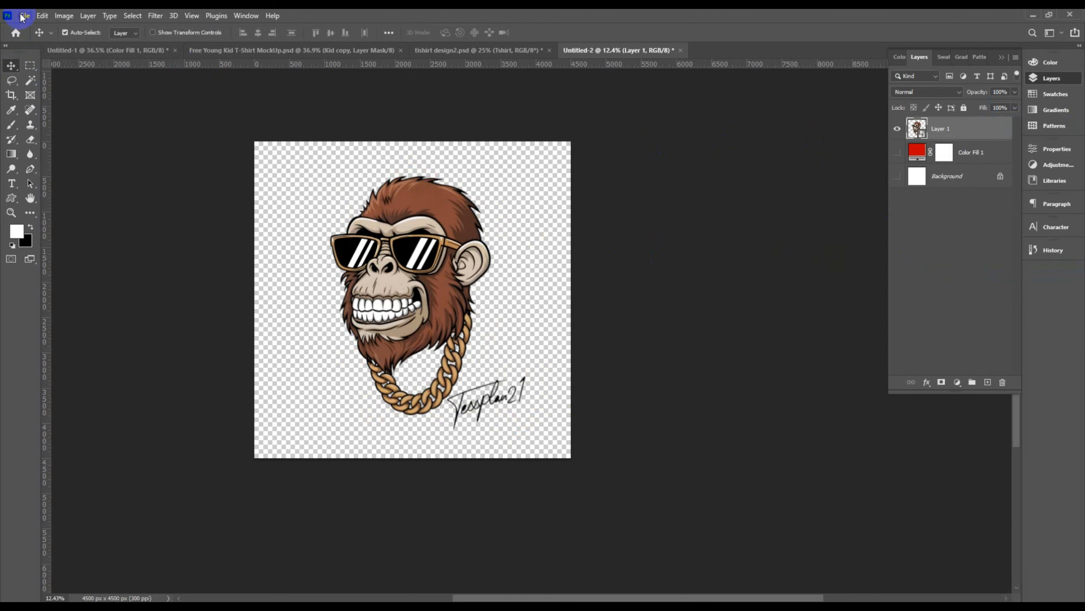
{"action": "left_click", "coordinate": [24, 15]}
{"action": "mouse_move", "coordinate": [17, 193]}
{"action": "left_click", "coordinate": [209, 235]}
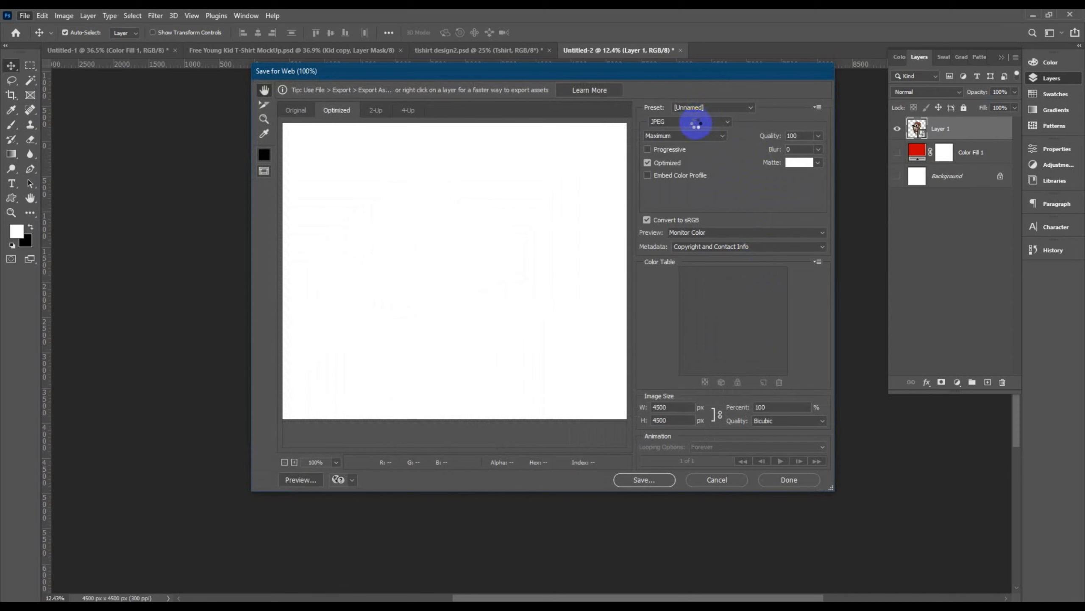
{"action": "left_click", "coordinate": [695, 121]}
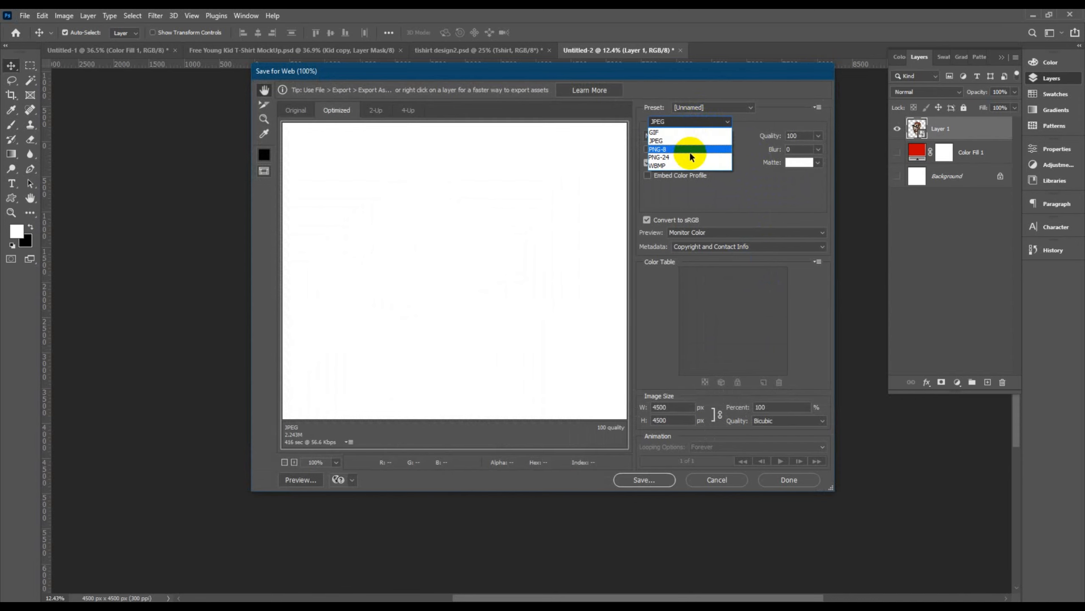
{"action": "left_click", "coordinate": [699, 156]}
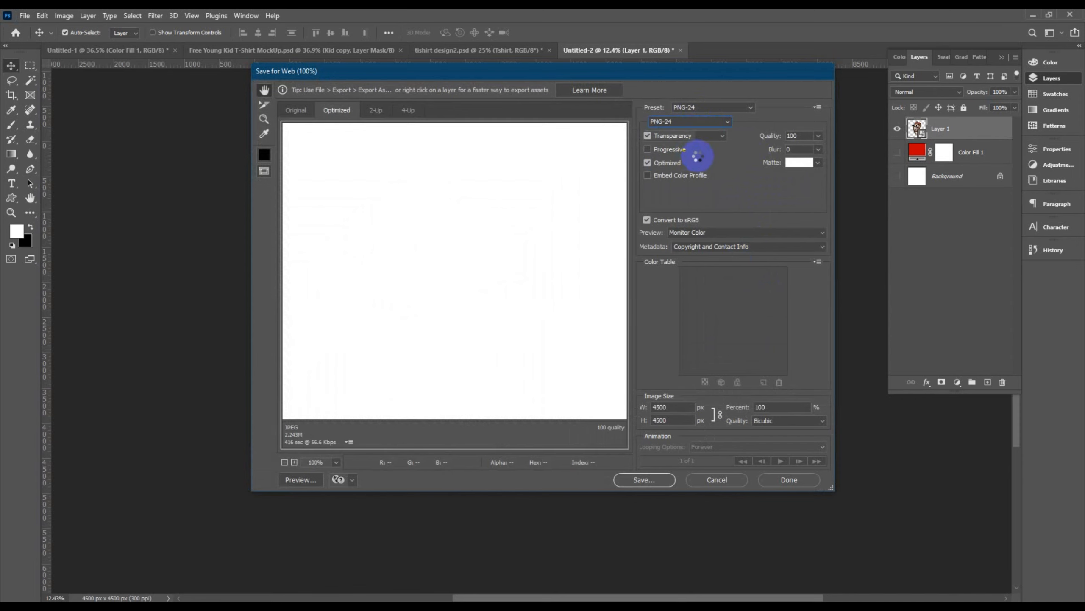
{"action": "left_click", "coordinate": [644, 479]}
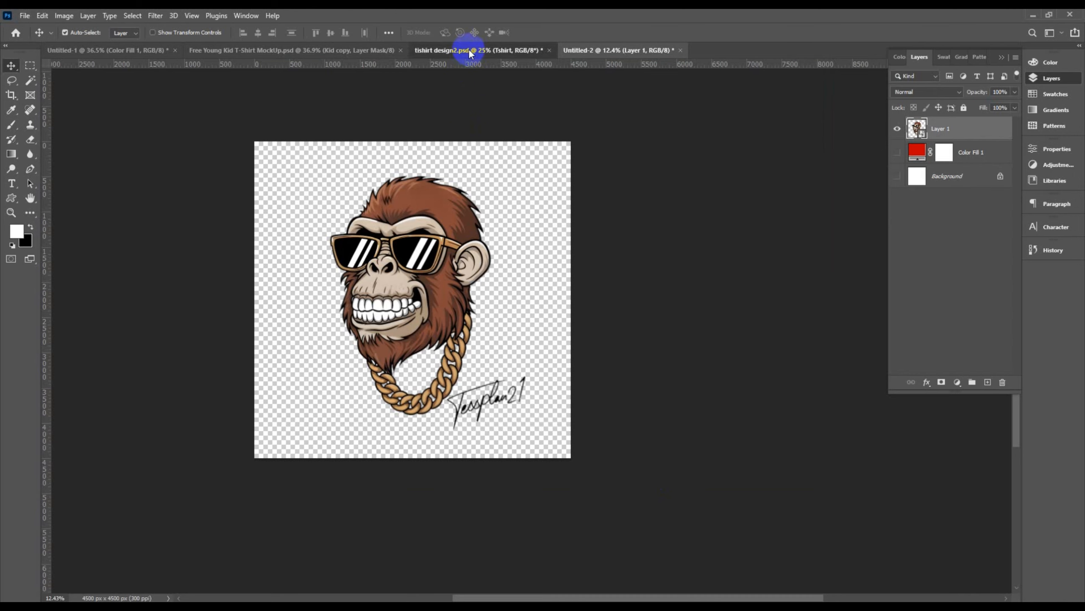
- Switch to the tishirt design2.psd mockup and open the design smart object in its Tshirt group
{"action": "left_click", "coordinate": [469, 51]}
{"action": "left_click", "coordinate": [919, 153]}
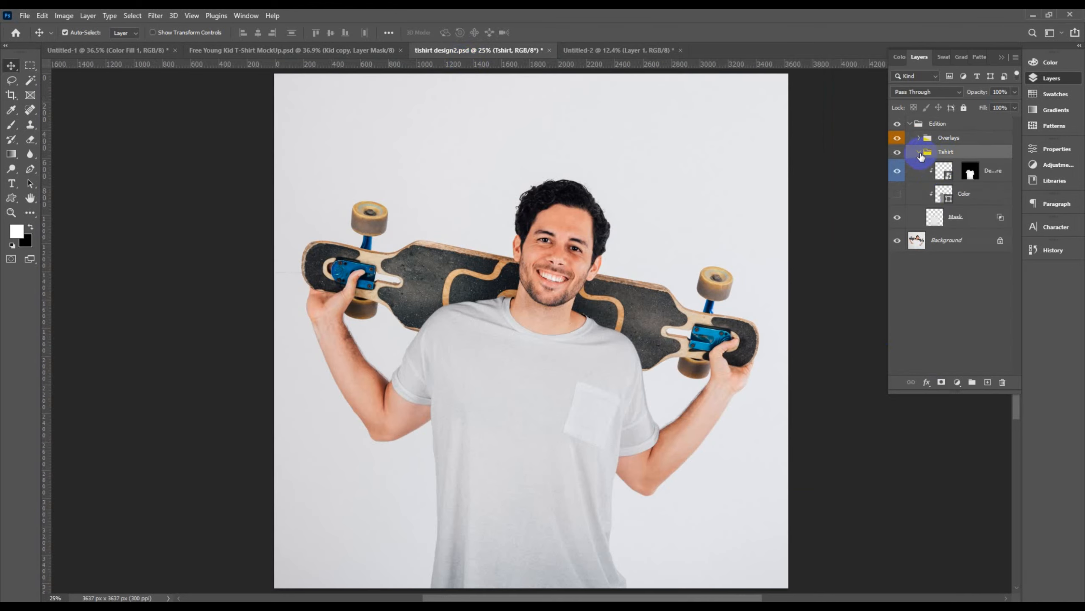
{"action": "double_click", "coordinate": [945, 172]}
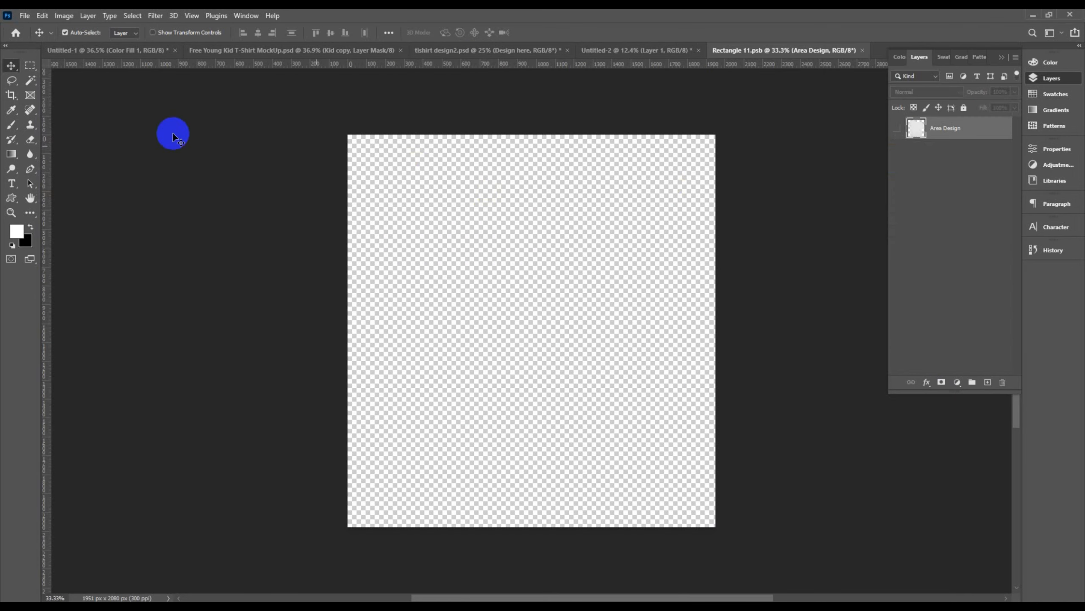
- Place the monkey image from T-shirt design > New folder (2) as a linked layer and show the Area Design layer
{"action": "left_click", "coordinate": [24, 15]}
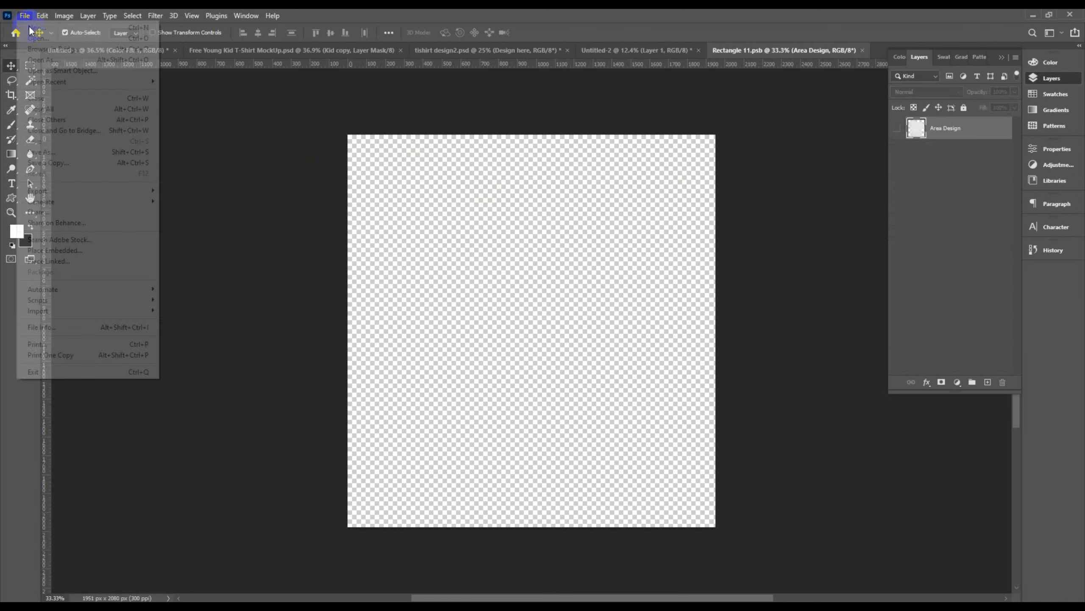
{"action": "left_click", "coordinate": [60, 262]}
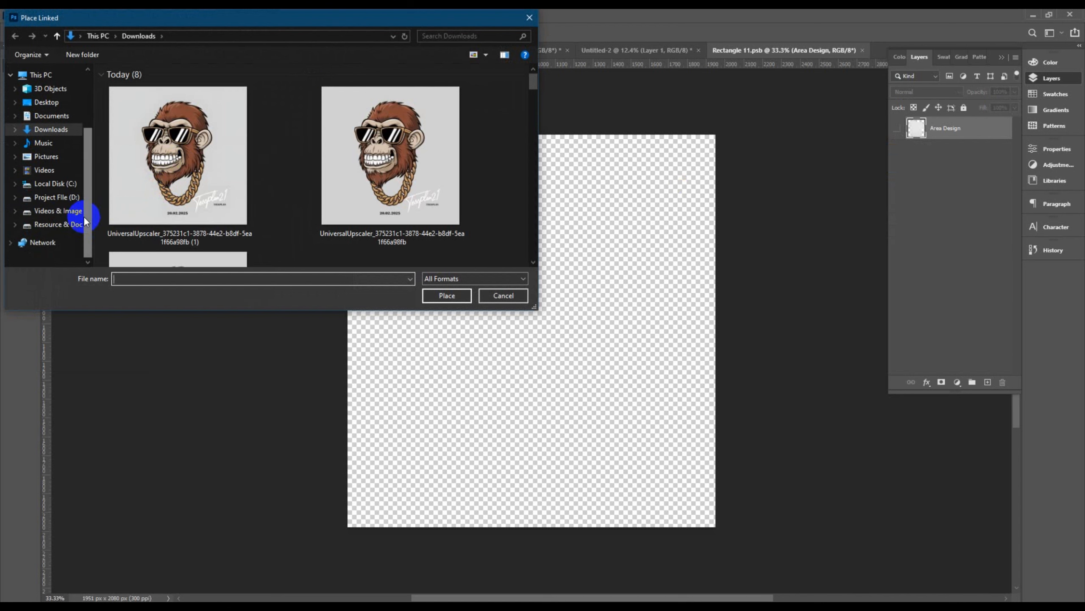
{"action": "left_click", "coordinate": [83, 214]}
{"action": "double_click", "coordinate": [122, 148]}
{"action": "double_click", "coordinate": [130, 102]}
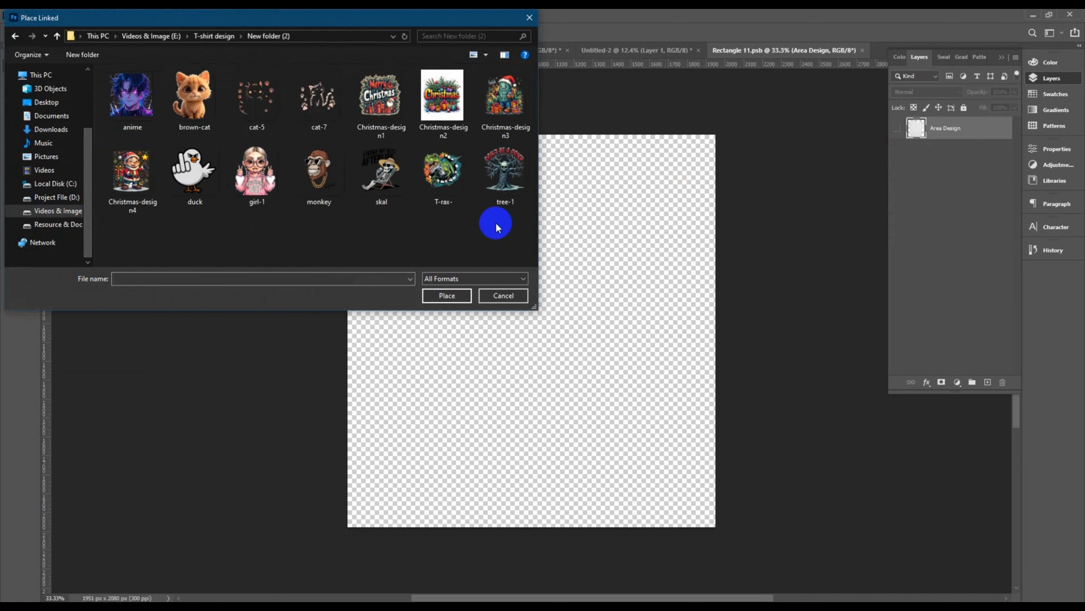
{"action": "left_click", "coordinate": [318, 171]}
{"action": "left_click", "coordinate": [449, 295]}
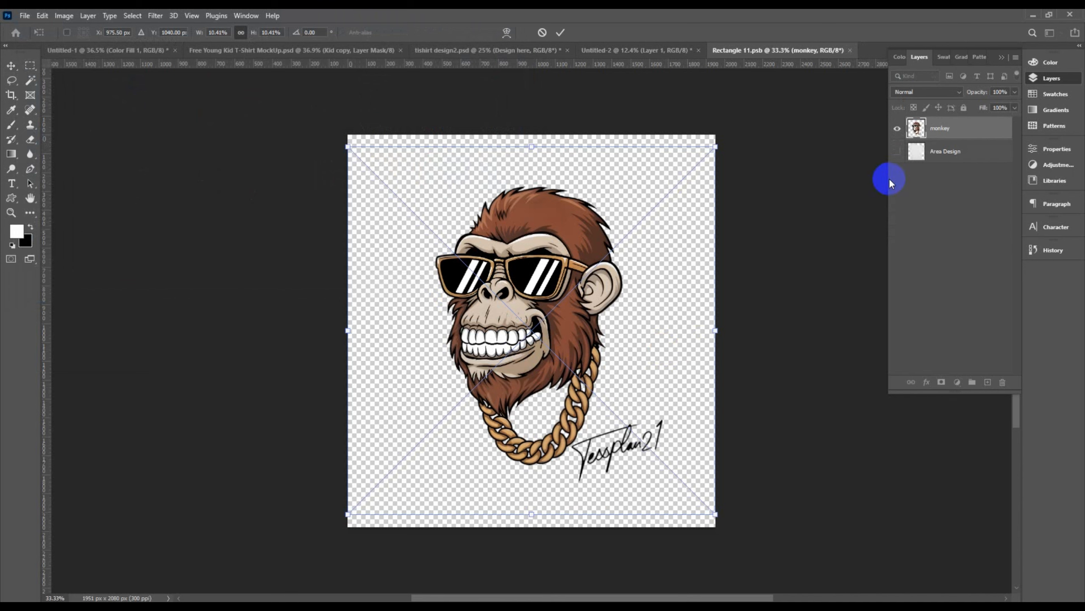
{"action": "key", "text": "Return"}
{"action": "left_click", "coordinate": [897, 151]}
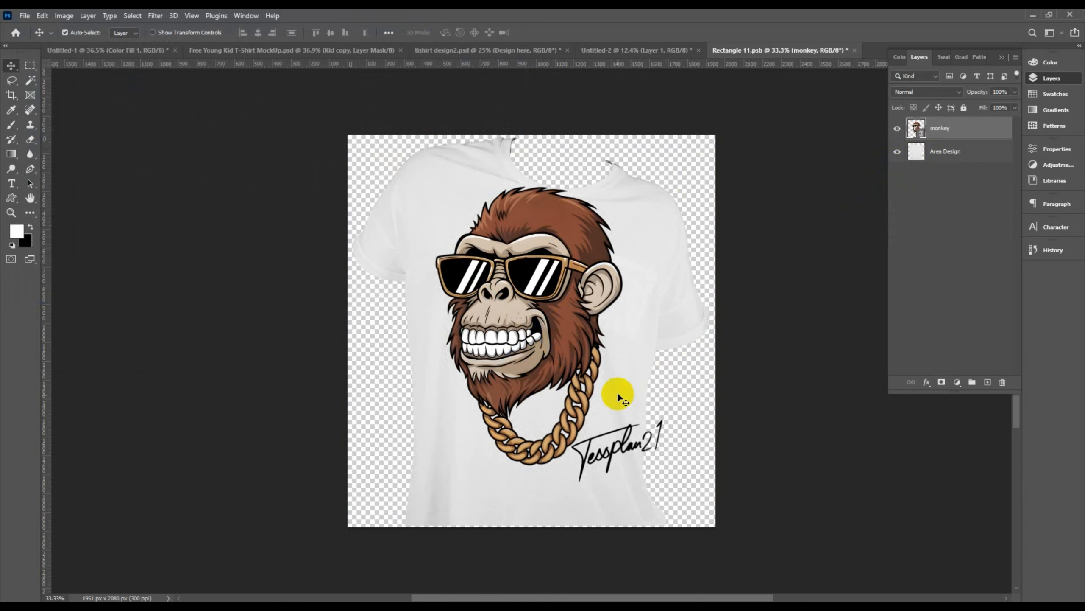
- Scale the monkey layer to about 8.93%, rotate it about 1.09 degrees and place it centrally on the shirt's chest
{"action": "key", "text": "ctrl+t"}
{"action": "left_click_drag", "start_coordinate": [718, 140], "coordinate": [675, 186]}
{"action": "left_click_drag", "start_coordinate": [347, 349], "coordinate": [359, 349]}
{"action": "left_click_drag", "start_coordinate": [470, 390], "coordinate": [474, 385]}
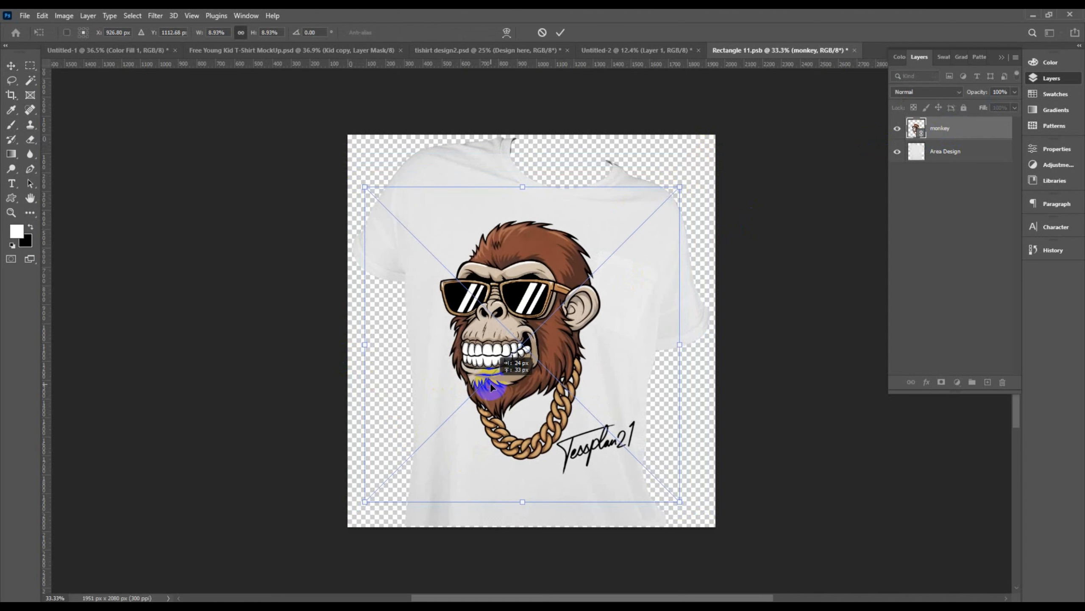
{"action": "left_click_drag", "start_coordinate": [696, 371], "coordinate": [683, 368]}
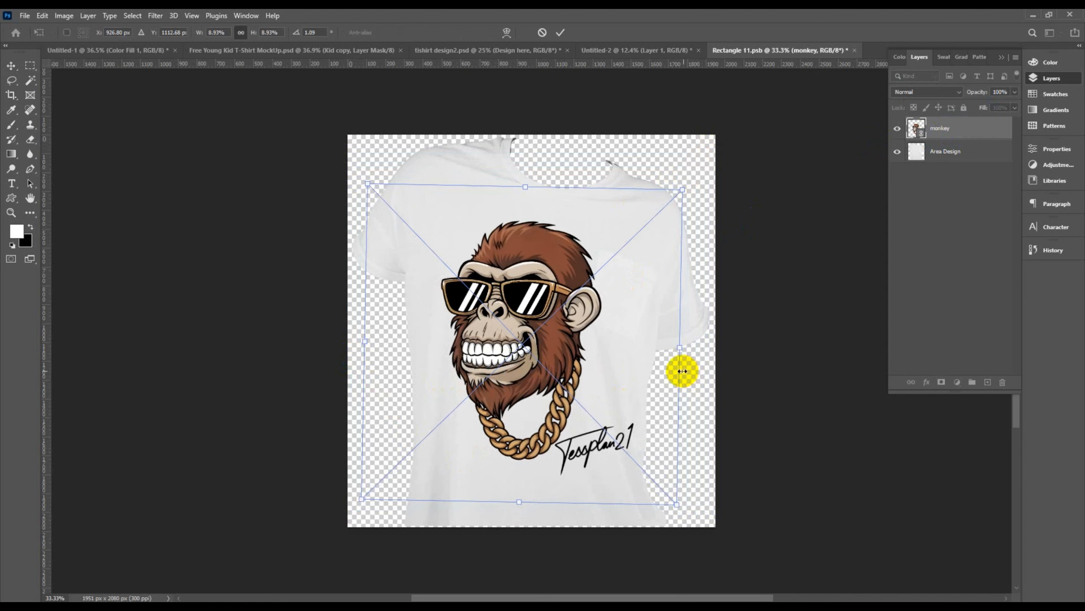
{"action": "left_click", "coordinate": [560, 32]}
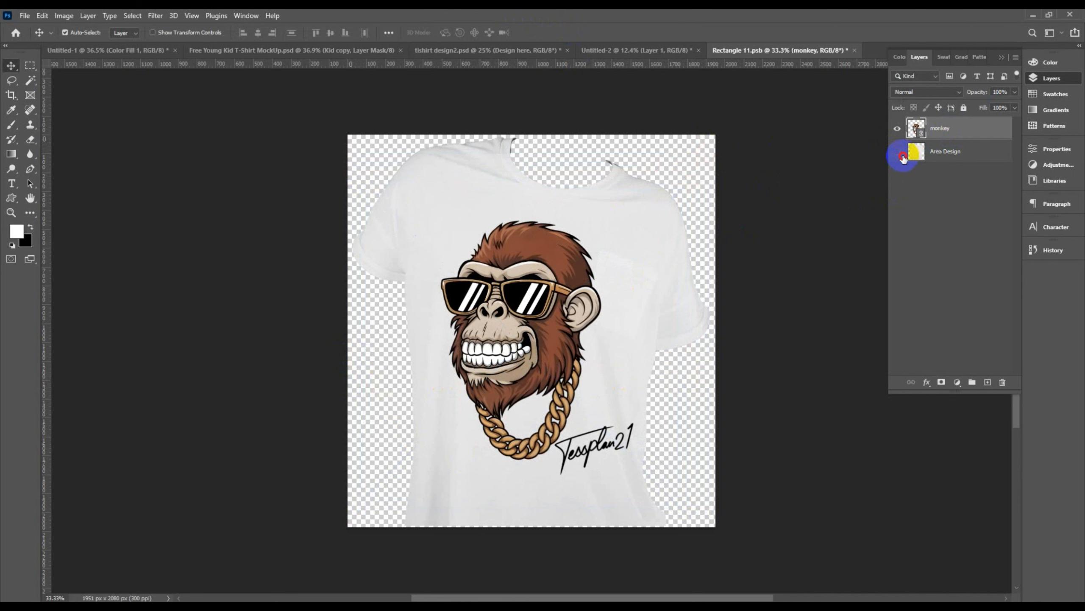
- Check the monkey with the Area Design layer hidden and shown, save the smart object and return to the tishirt design2.psd mockup
{"action": "left_click", "coordinate": [898, 153]}
{"action": "left_click", "coordinate": [903, 153]}
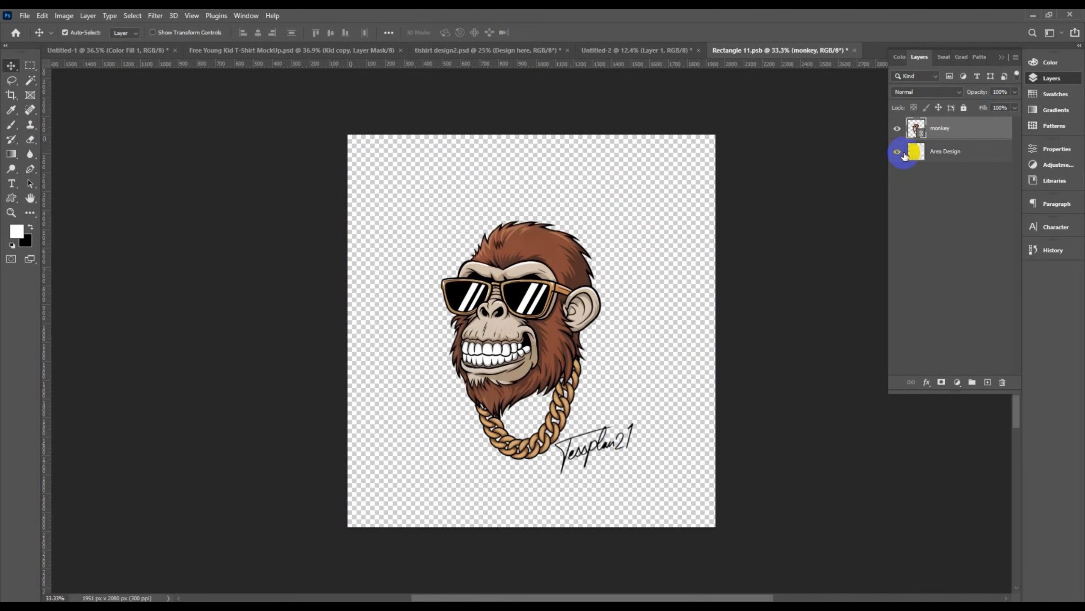
{"action": "left_click", "coordinate": [903, 154]}
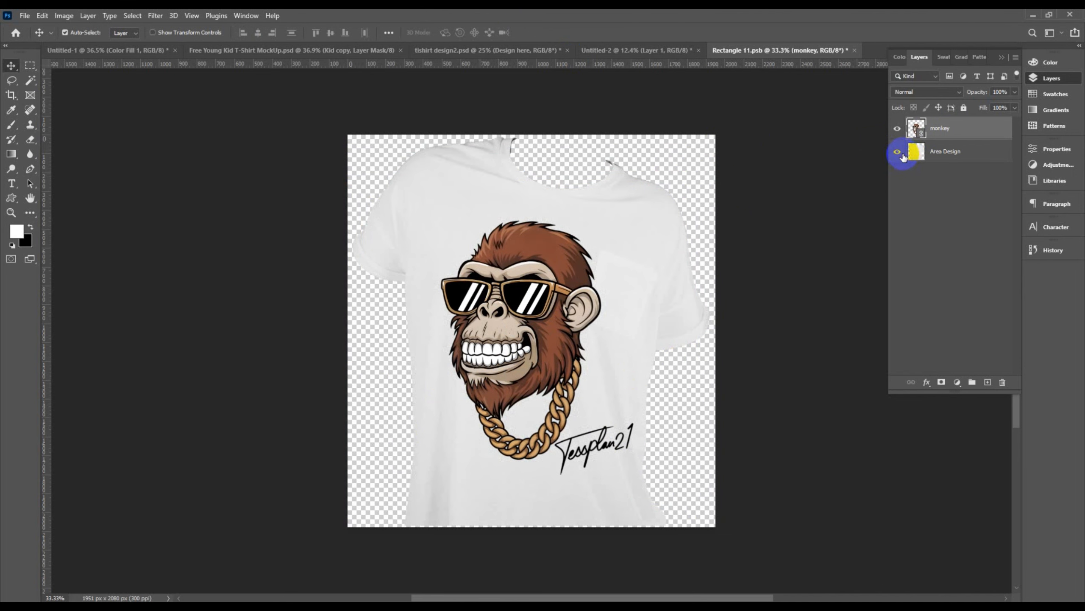
{"action": "key", "text": "ctrl+s"}
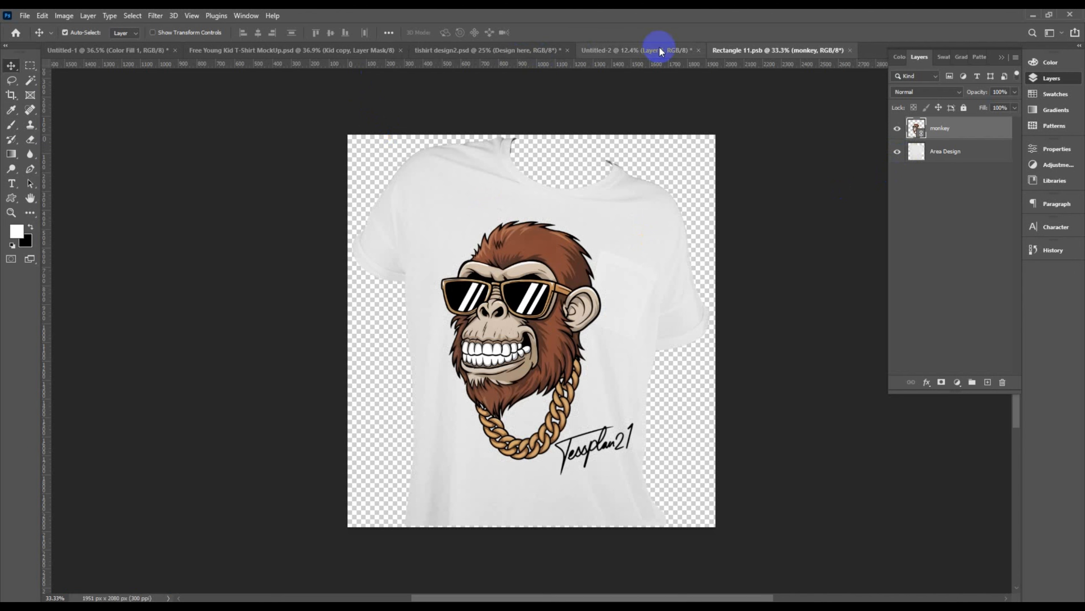
{"action": "left_click", "coordinate": [654, 50]}
{"action": "left_click", "coordinate": [722, 50]}
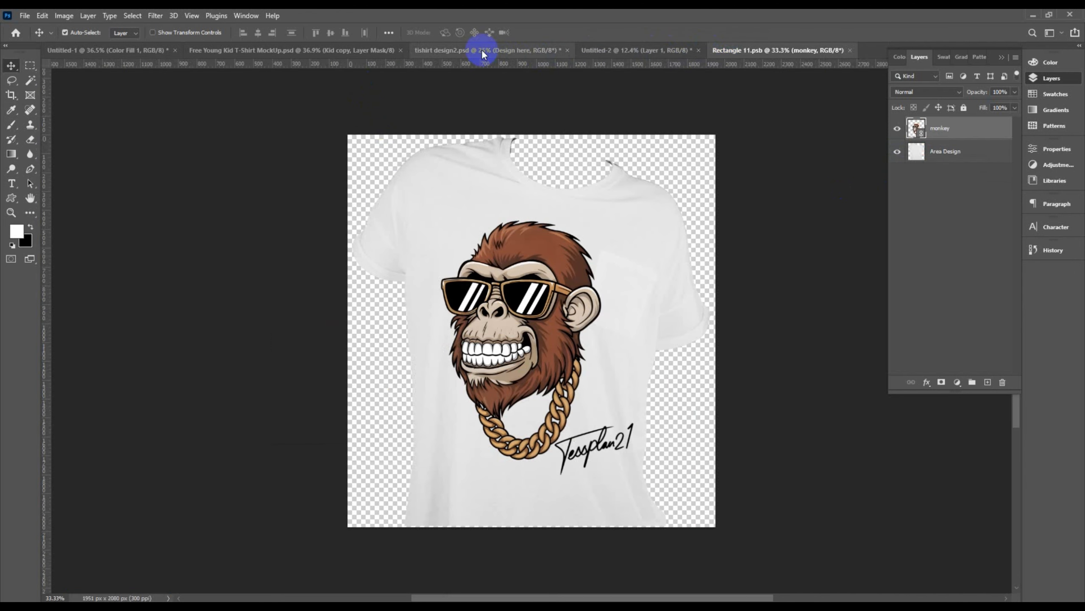
{"action": "left_click", "coordinate": [482, 50]}
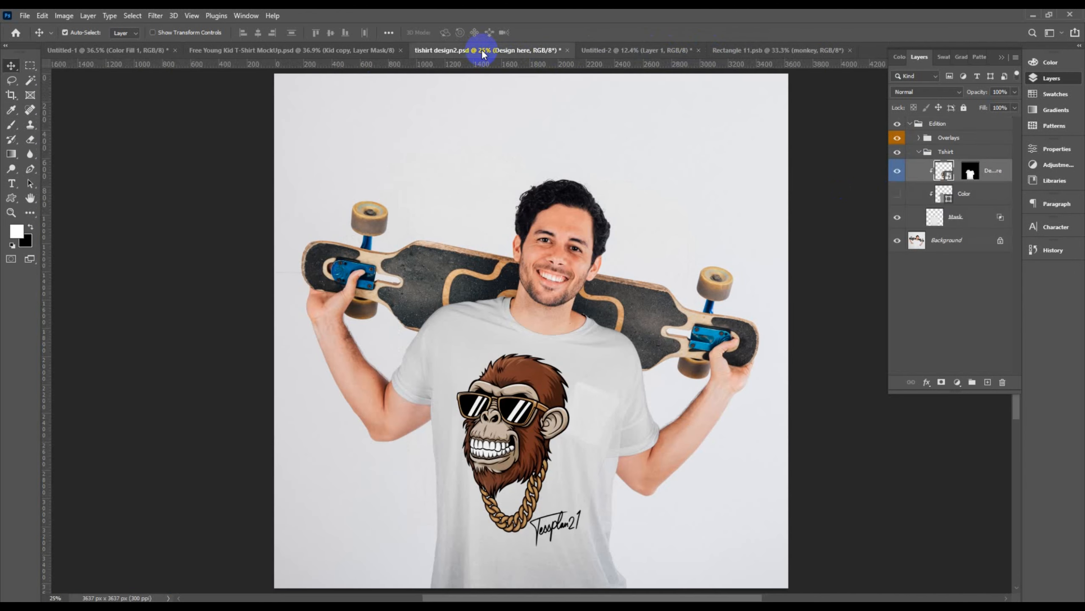
- Show the Color layer in the Tshirt group so the fabric takes its grey fill
{"action": "left_click", "coordinate": [898, 195]}
{"action": "left_click", "coordinate": [898, 196]}
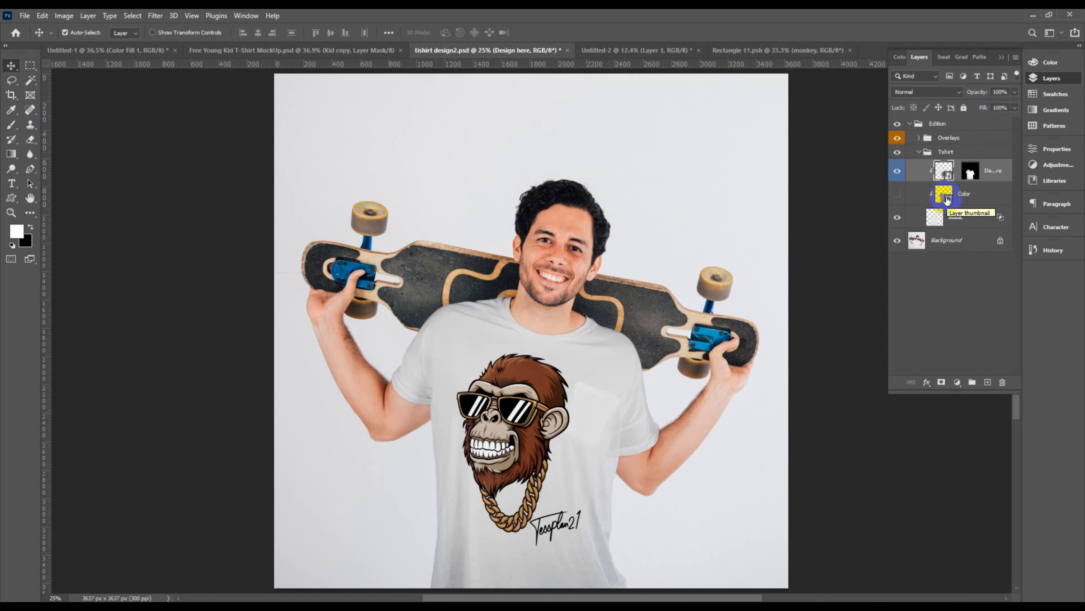
{"action": "left_click_drag", "start_coordinate": [945, 195], "coordinate": [878, 200]}
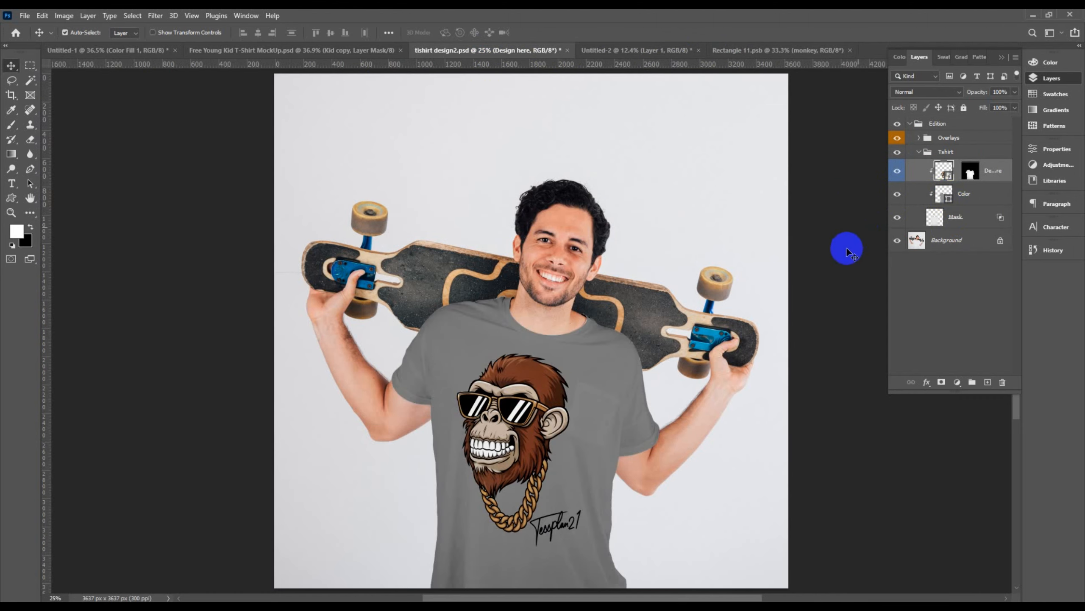
{"action": "scroll", "coordinate": [568, 449], "scroll_direction": "up", "scroll_amount": 4}
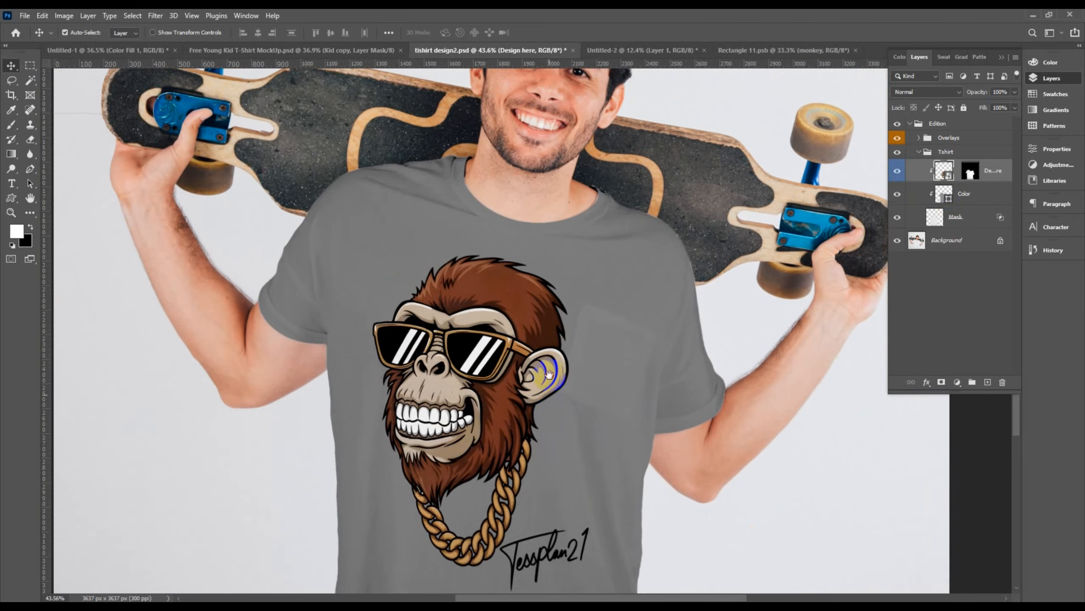
{"action": "scroll", "coordinate": [663, 398], "scroll_direction": "down", "scroll_amount": 2}
{"action": "left_click", "coordinate": [756, 346]}
- Change the Color layer's fill to a lighter grey for the t-shirt
{"action": "double_click", "coordinate": [944, 195]}
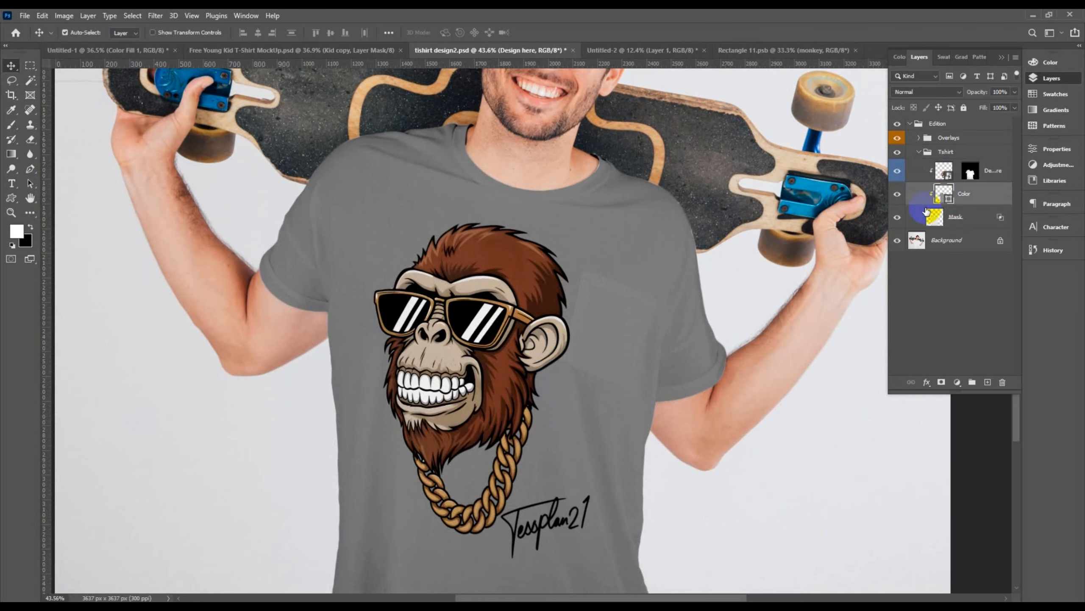
{"action": "left_click_drag", "start_coordinate": [780, 237], "coordinate": [647, 332]}
{"action": "left_click_drag", "start_coordinate": [698, 264], "coordinate": [660, 217]}
- Select the mockup's design layer, go back to its Rectangle 11.psb document and show the Area Design layer
{"action": "left_click", "coordinate": [946, 173]}
{"action": "left_click", "coordinate": [943, 173]}
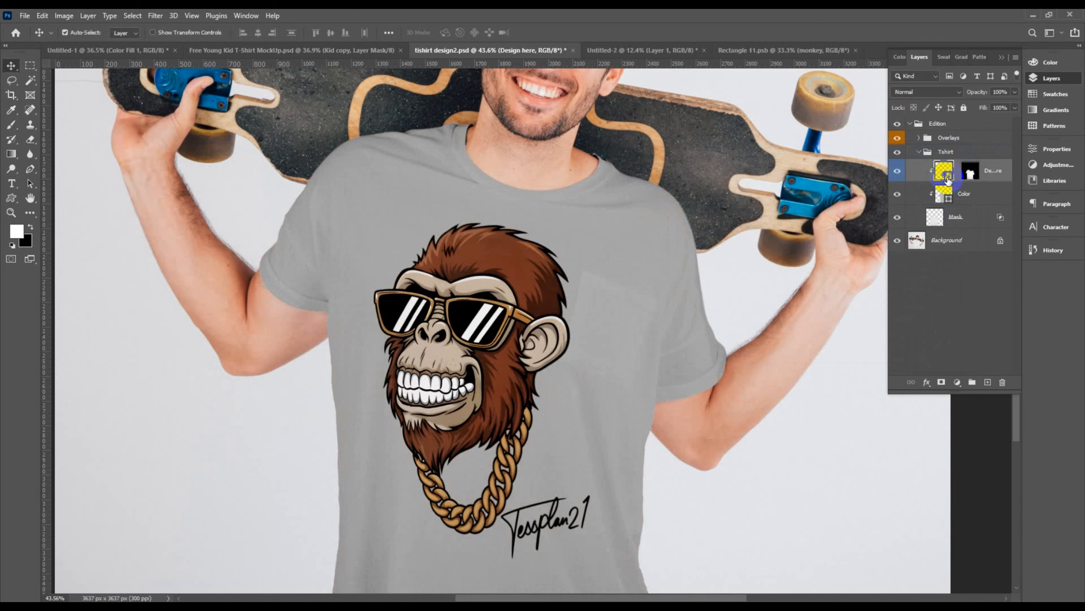
{"action": "scroll", "coordinate": [659, 254], "scroll_direction": "down", "scroll_amount": 3}
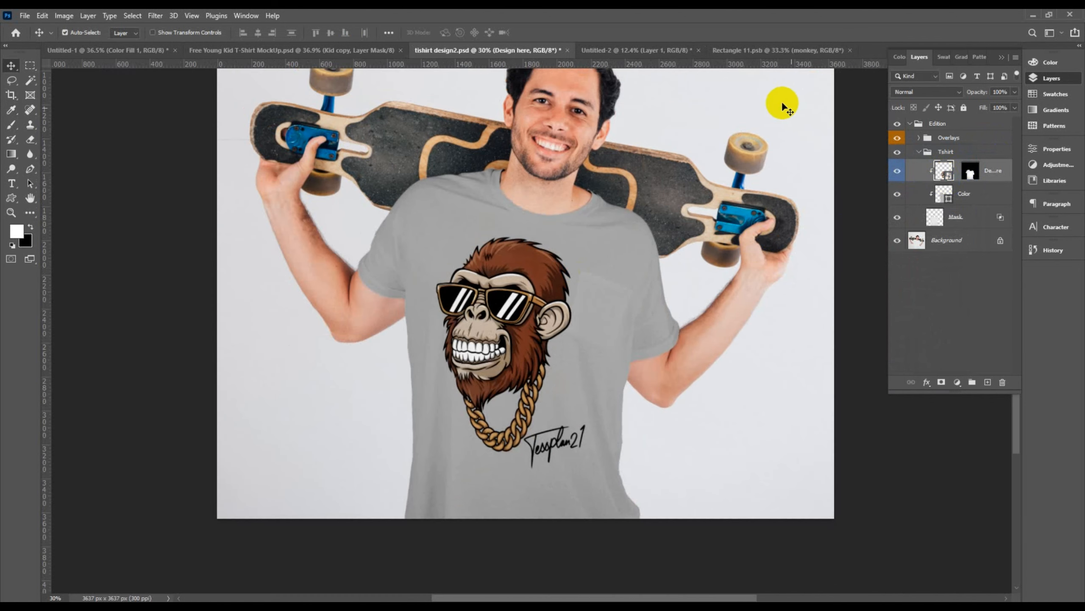
{"action": "left_click", "coordinate": [750, 50]}
{"action": "key", "text": "ctrl+t"}
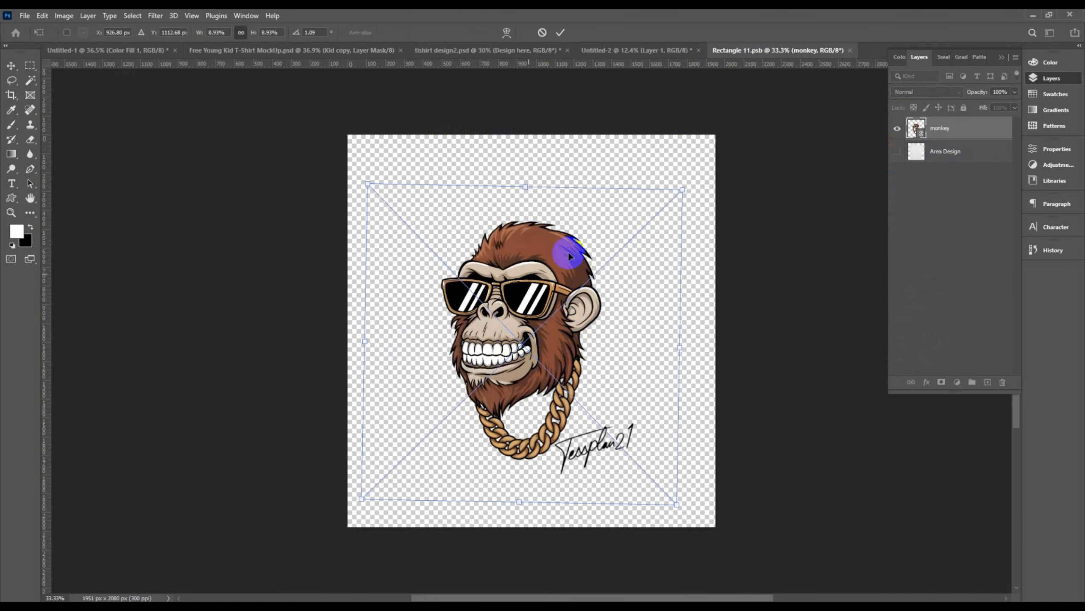
{"action": "left_click", "coordinate": [898, 151]}
{"action": "left_click", "coordinate": [698, 187]}
{"action": "left_click", "coordinate": [585, 229]}
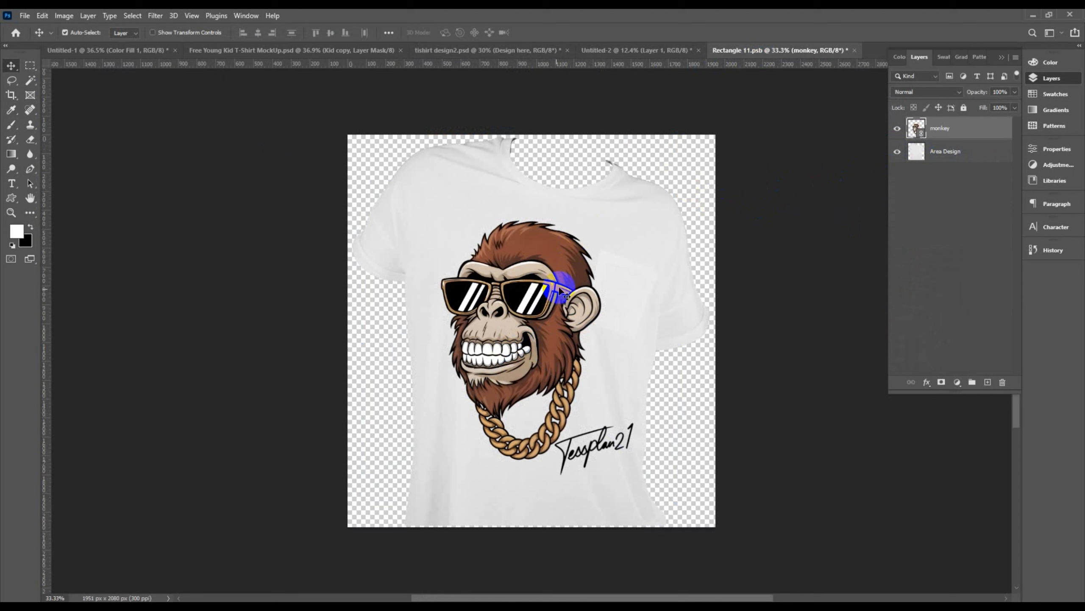
- Enlarge the monkey layer to about 9.69% and recentre it on the shirt guide at about X 891 px, Y 1112 px
{"action": "key", "text": "ctrl+t"}
{"action": "left_click_drag", "start_coordinate": [686, 206], "coordinate": [694, 178]}
{"action": "left_click_drag", "start_coordinate": [494, 360], "coordinate": [483, 365]}
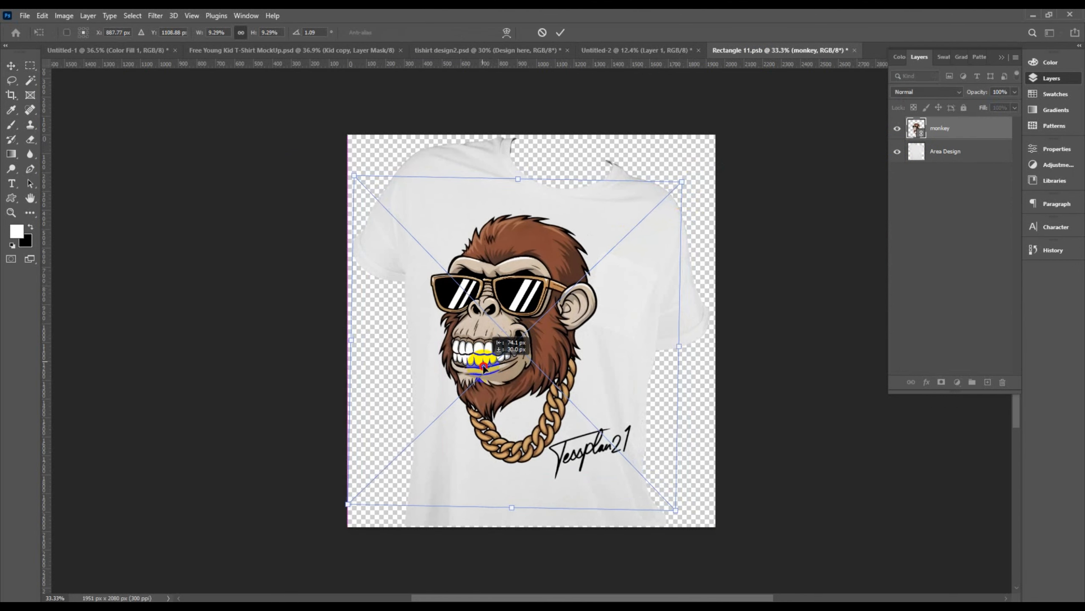
{"action": "left_click_drag", "start_coordinate": [686, 175], "coordinate": [700, 174]}
{"action": "left_click_drag", "start_coordinate": [552, 300], "coordinate": [535, 301]}
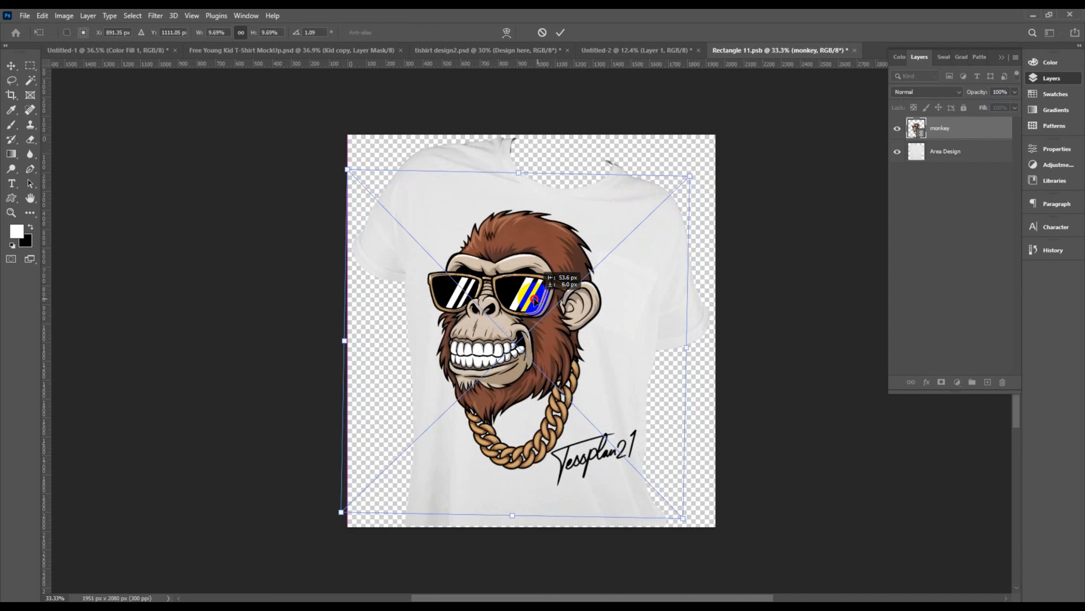
{"action": "left_click", "coordinate": [560, 32]}
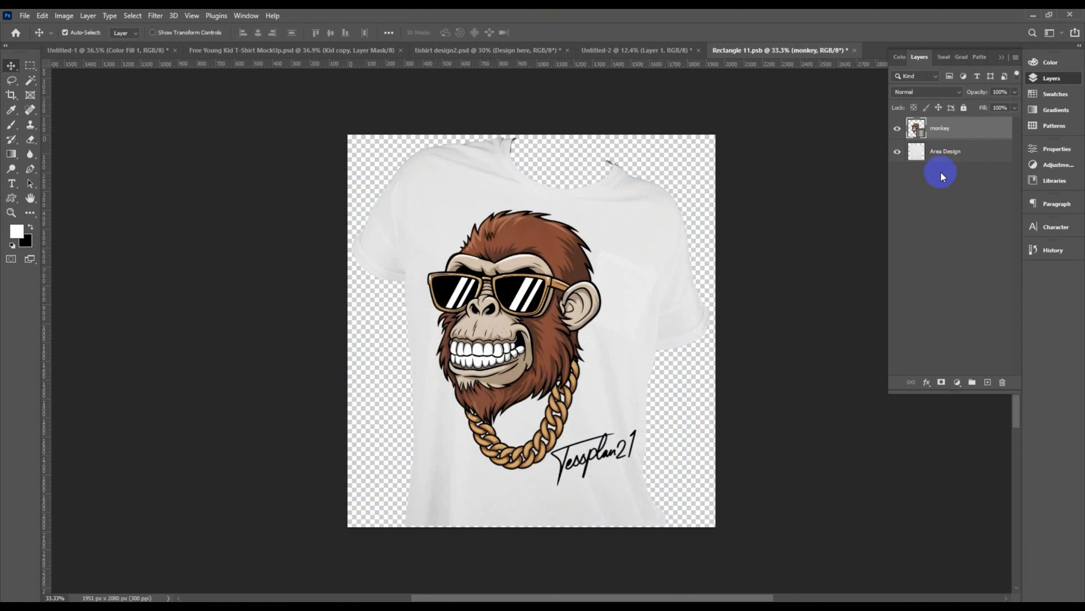
- Hide the Area Design layer, save the smart object and return to the tishirt design2.psd mockup with the whole image in view
{"action": "left_click", "coordinate": [898, 151]}
{"action": "key", "text": "ctrl+s"}
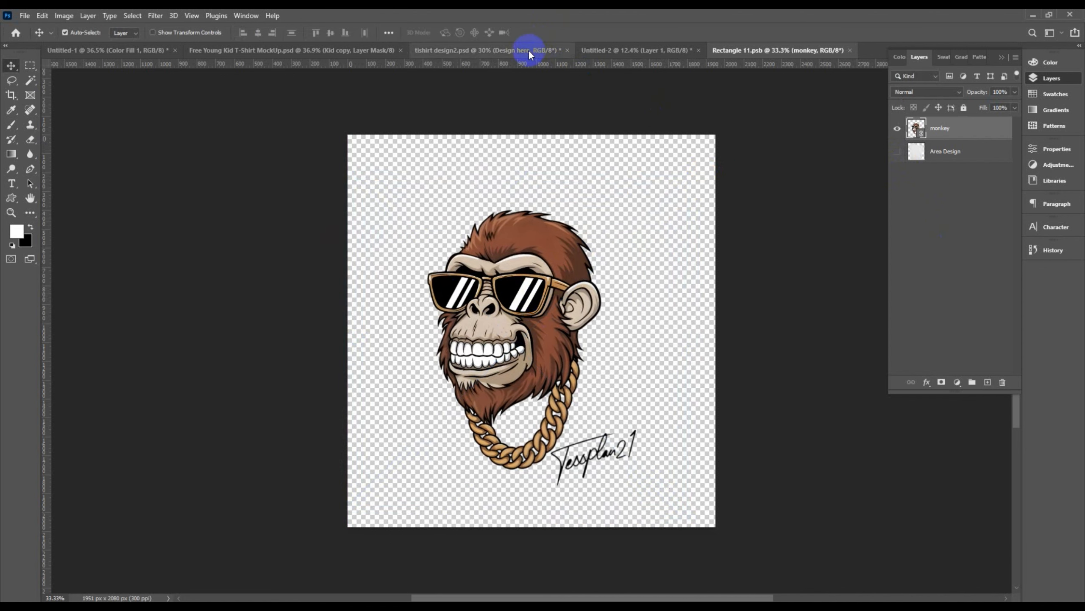
{"action": "left_click", "coordinate": [529, 50]}
{"action": "left_click", "coordinate": [708, 53]}
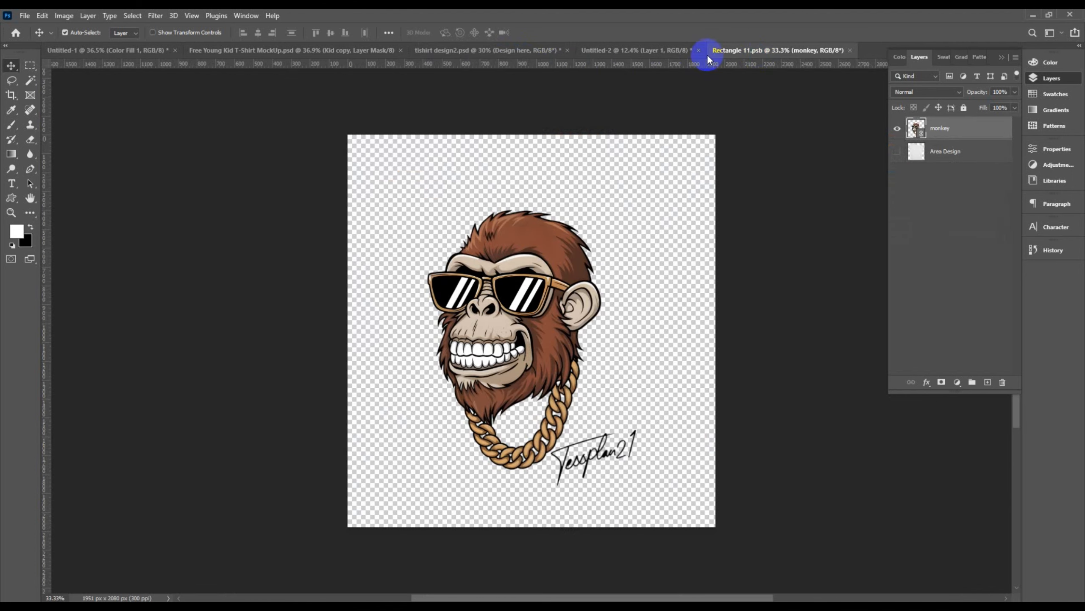
{"action": "left_click", "coordinate": [492, 48]}
{"action": "key", "text": "ctrl+0"}
{"action": "left_click", "coordinate": [541, 335]}
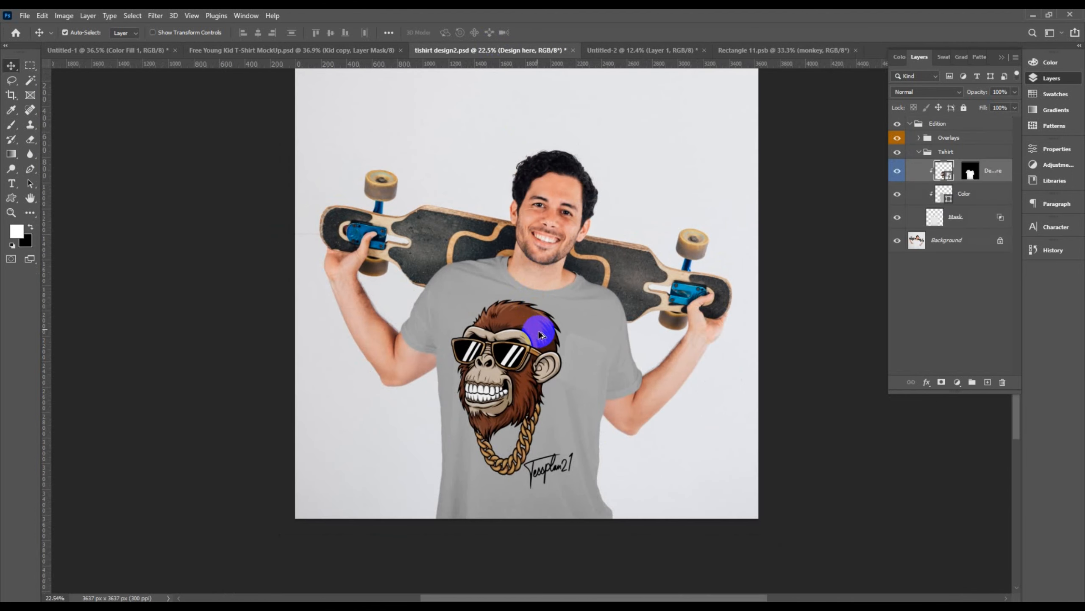
- Start a free transform on the mockup's design layer and nudge it horizontally to about X 1923 px
{"action": "key", "text": "ctrl+t"}
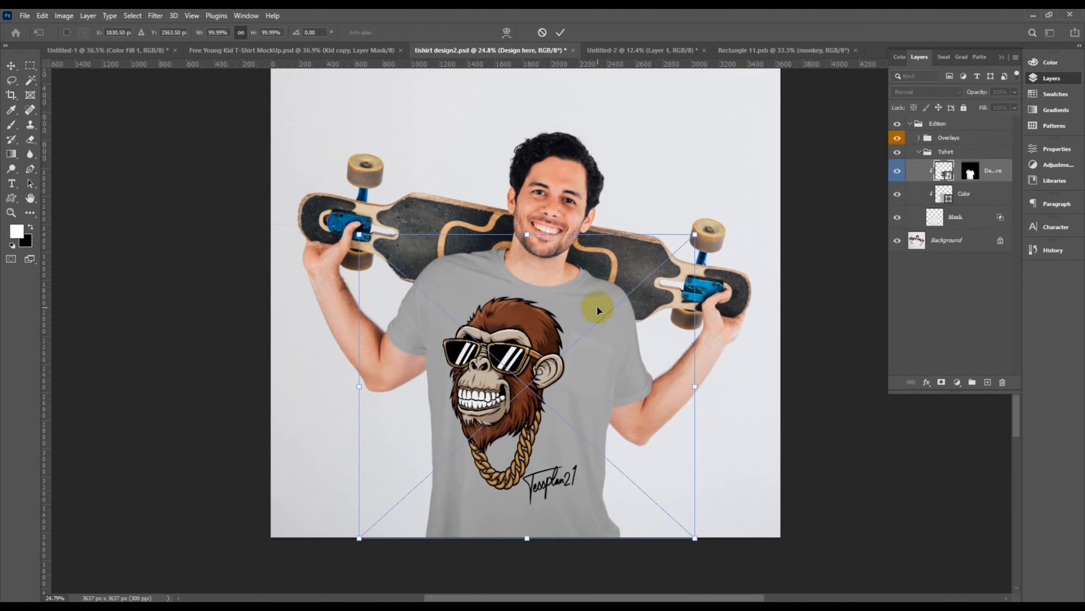
{"action": "key", "text": "Right"}
{"action": "key", "text": "Right"}
{"action": "key", "text": "Right"}
{"action": "key", "text": "Right"}
{"action": "key", "text": "Right"}
{"action": "key", "text": "Right"}
{"action": "key", "text": "Right"}
{"action": "key", "text": "Right"}
{"action": "key", "text": "Right"}
{"action": "key", "text": "Right"}
{"action": "key", "text": "Right"}
{"action": "key", "text": "Right"}
{"action": "key", "text": "Right"}
{"action": "key", "text": "Right"}
{"action": "key", "text": "Right"}
{"action": "key", "text": "Right"}
{"action": "key", "text": "Right"}
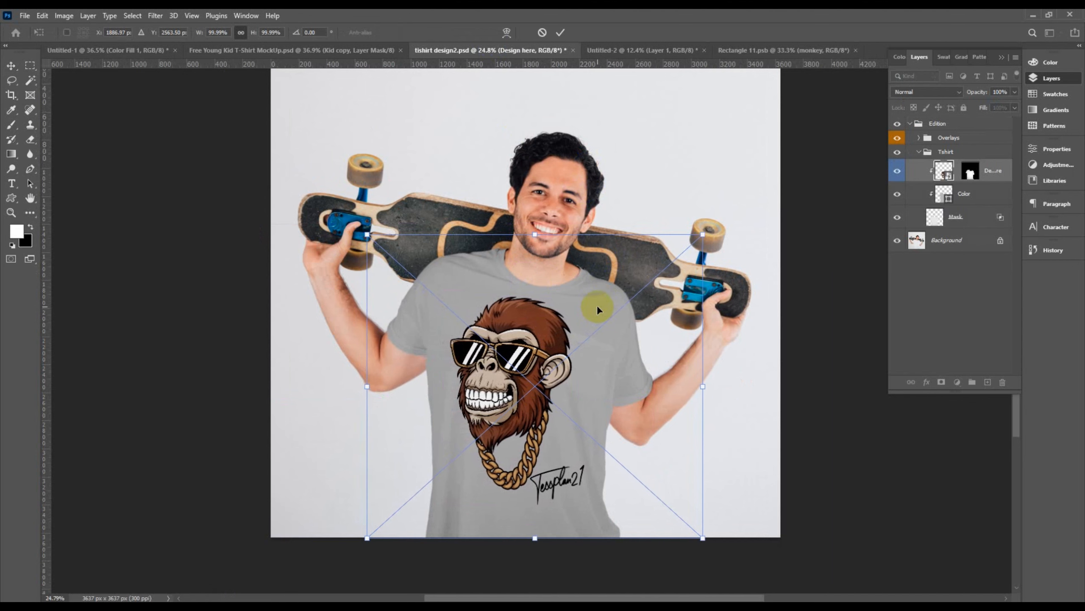
{"action": "key", "text": "Right"}
{"action": "key", "text": "Right"}
{"action": "key", "text": "Right"}
{"action": "key", "text": "Right"}
{"action": "key", "text": "Right"}
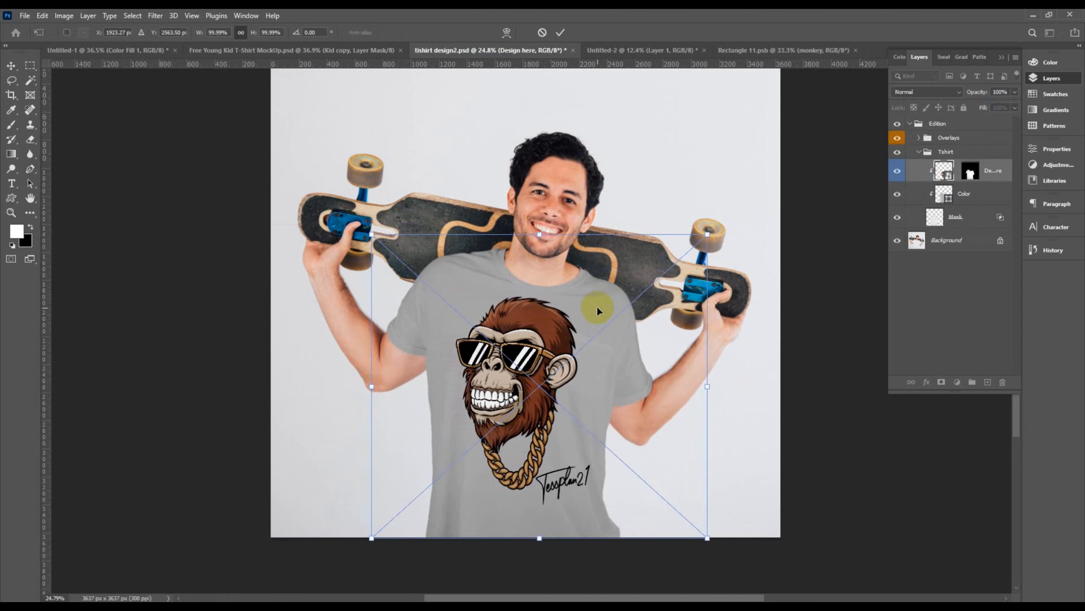
- Scale the design layer to about 103.75% and move it slightly down and right onto the middle of the chest
{"action": "left_click_drag", "start_coordinate": [371, 235], "coordinate": [365, 228]}
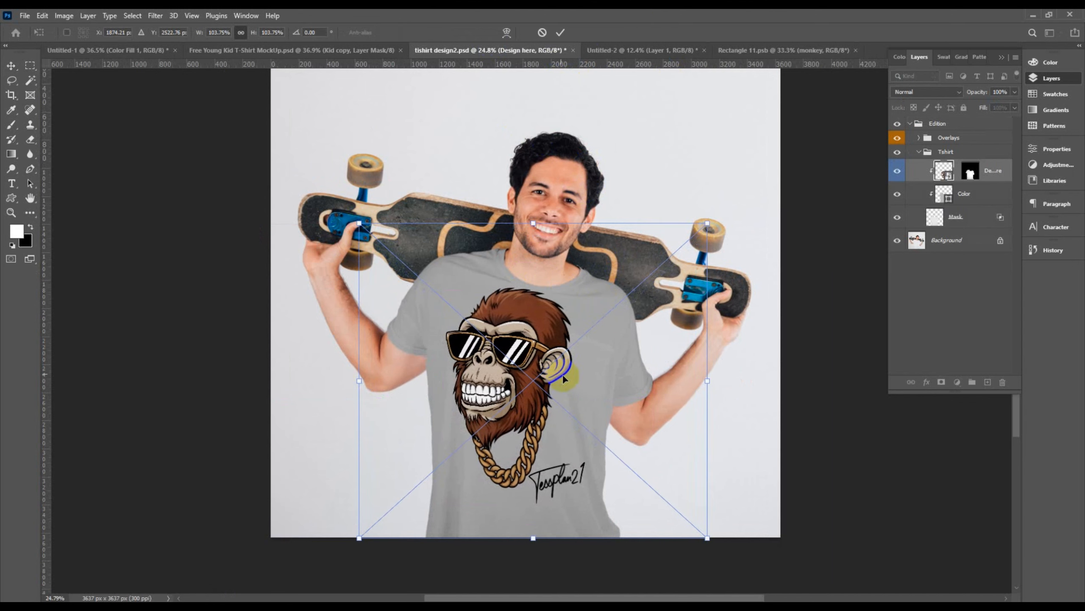
{"action": "left_click_drag", "start_coordinate": [524, 382], "coordinate": [528, 391]}
{"action": "left_click", "coordinate": [560, 33]}
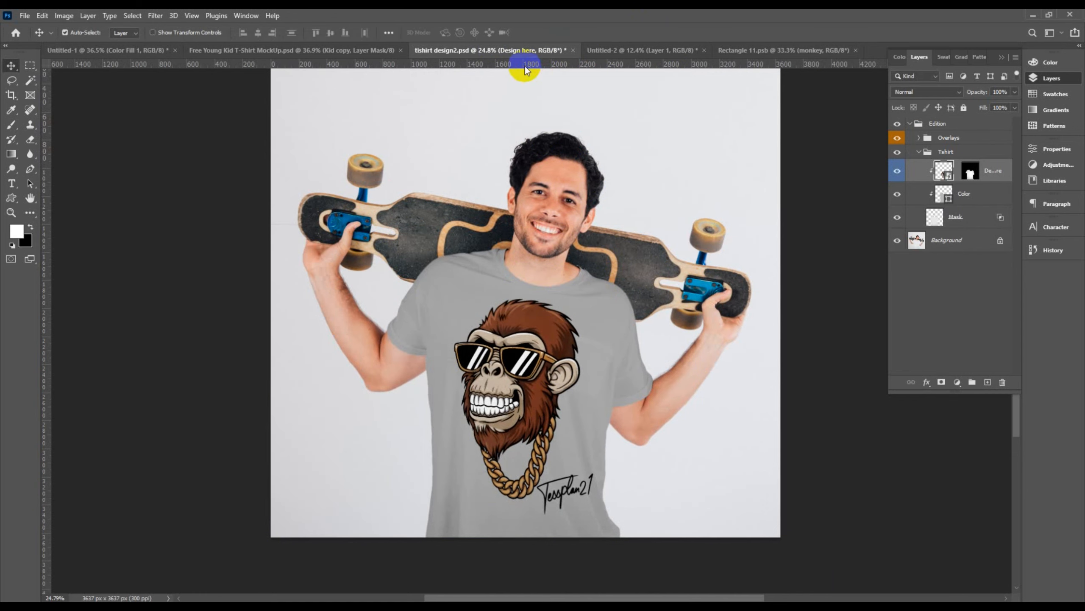
- Inspect the printed design on the t-shirt up close, and compare the mockup with the Background layer hidden and shown
{"action": "scroll", "coordinate": [574, 255], "scroll_direction": "up", "scroll_amount": 3}
{"action": "scroll", "coordinate": [564, 273], "scroll_direction": "down", "scroll_amount": 4}
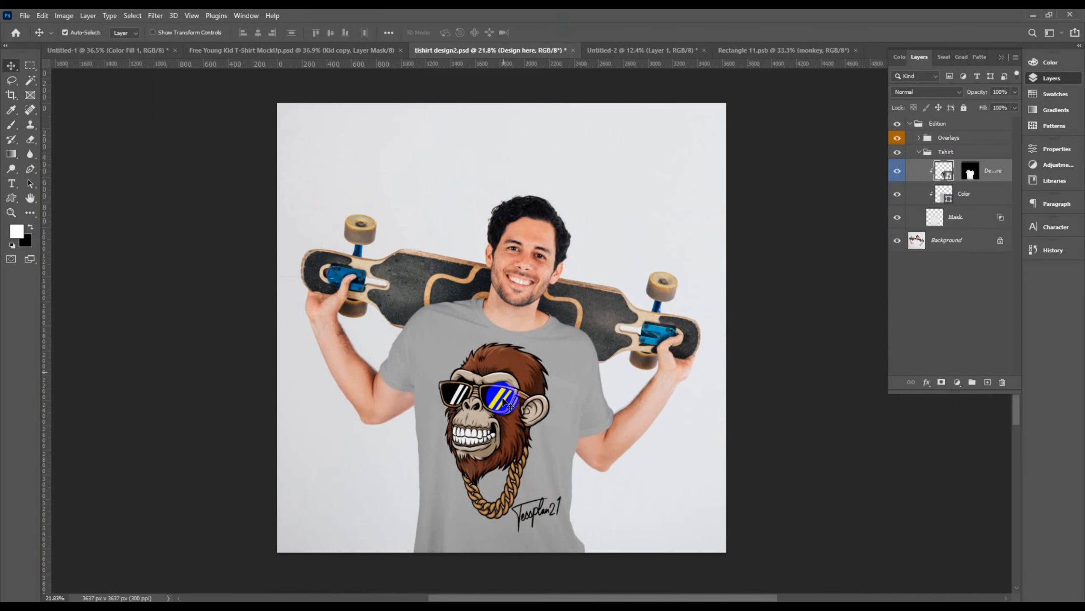
{"action": "scroll", "coordinate": [508, 352], "scroll_direction": "up", "scroll_amount": 5}
{"action": "scroll", "coordinate": [507, 353], "scroll_direction": "down", "scroll_amount": 3}
{"action": "left_click", "coordinate": [1056, 77]}
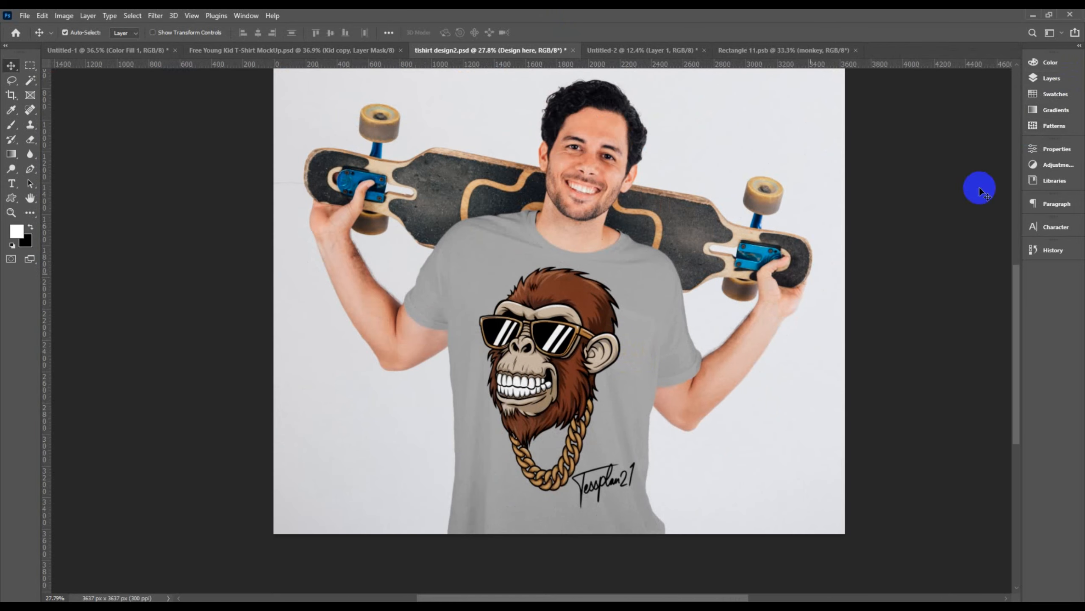
{"action": "left_click", "coordinate": [1051, 78]}
{"action": "left_click", "coordinate": [893, 247]}
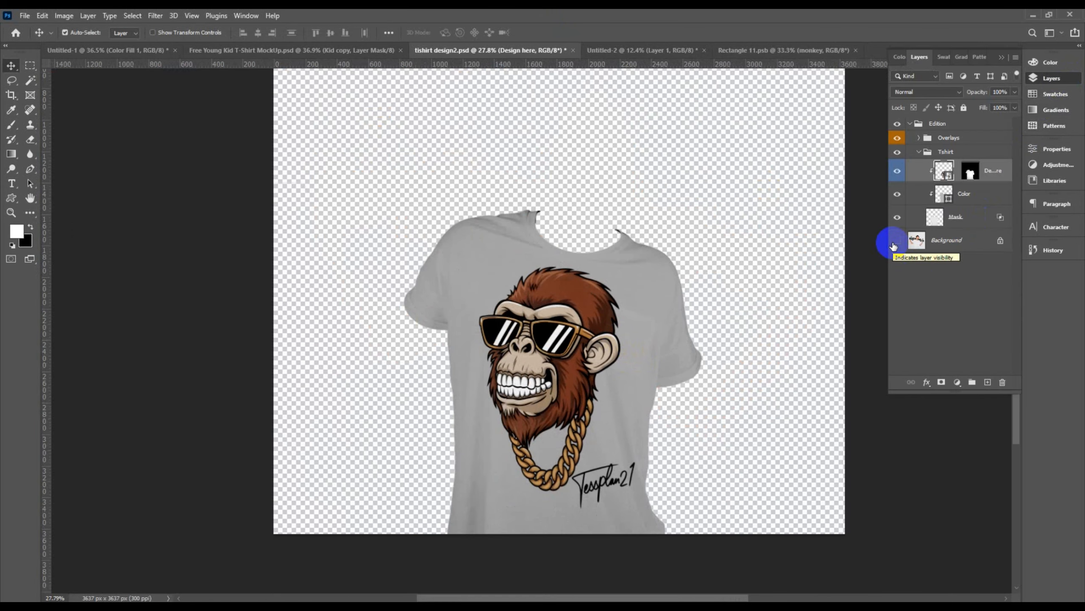
{"action": "left_click", "coordinate": [894, 246]}
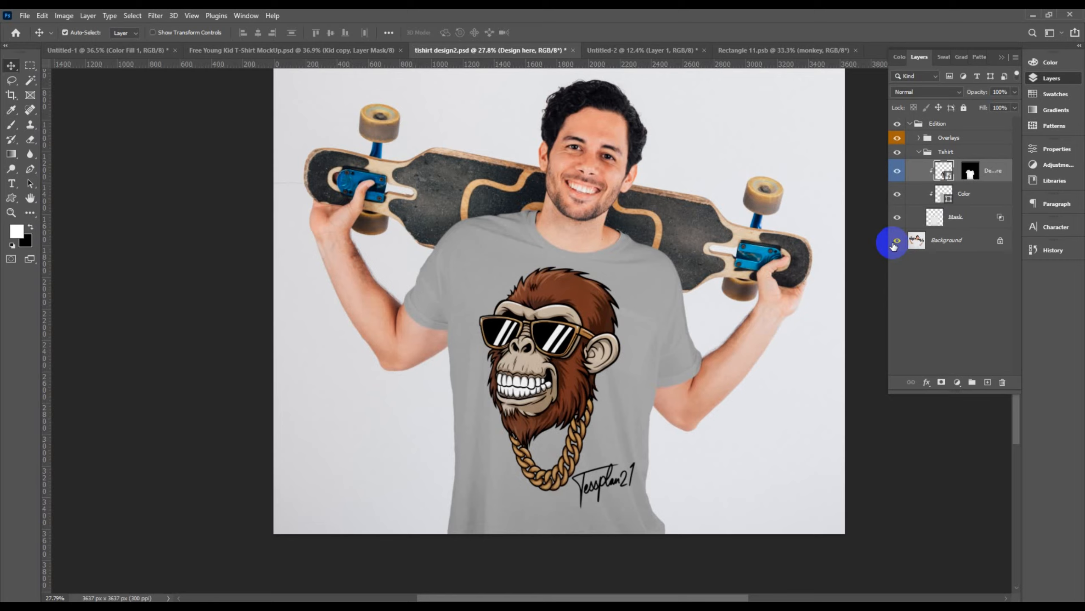